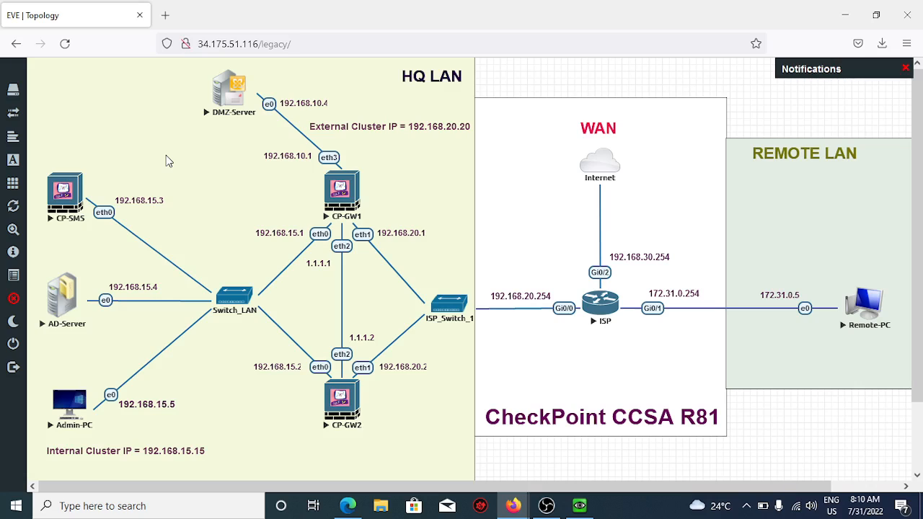
Switch to the Admin-PC's remote desktop session where SmartConsole is running
{"action": "left_click", "coordinate": [77, 403]}
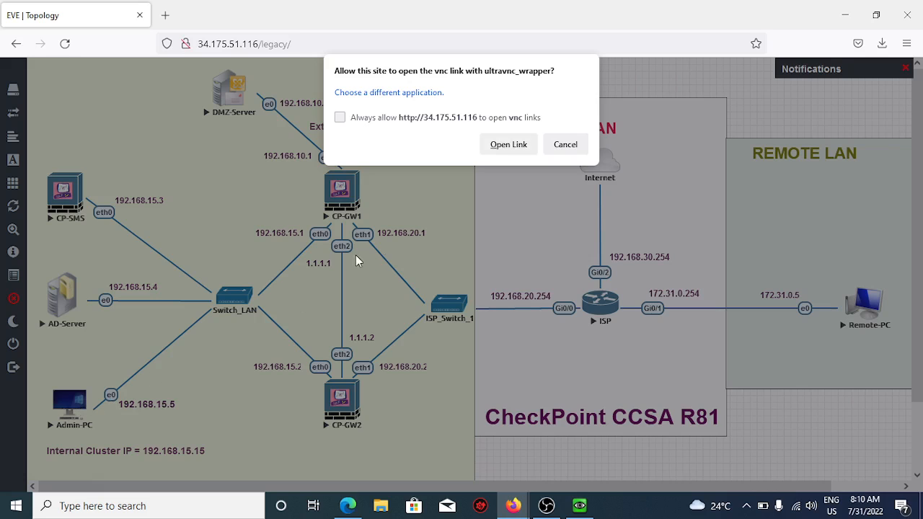
{"action": "left_click", "coordinate": [566, 145]}
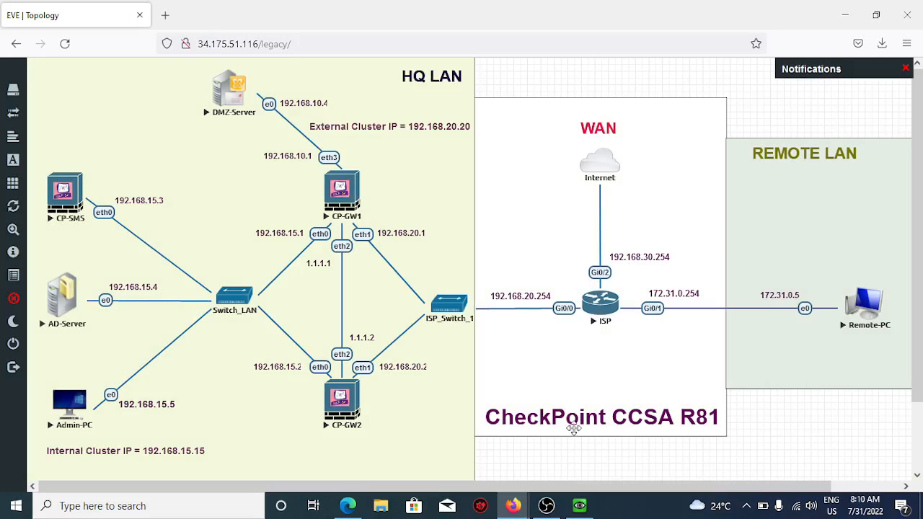
{"action": "left_click", "coordinate": [581, 508]}
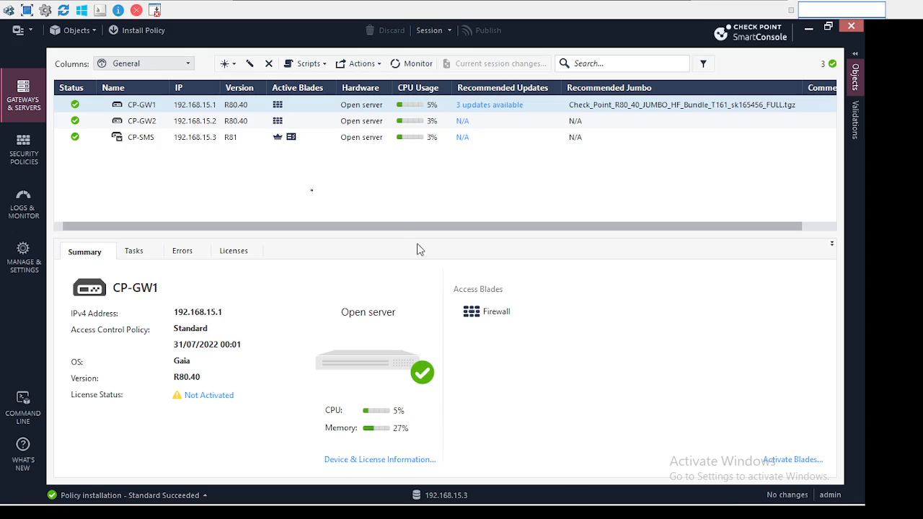
Review the access control rules of the Standard policy and return to the gateways and servers list
{"action": "left_click", "coordinate": [24, 161]}
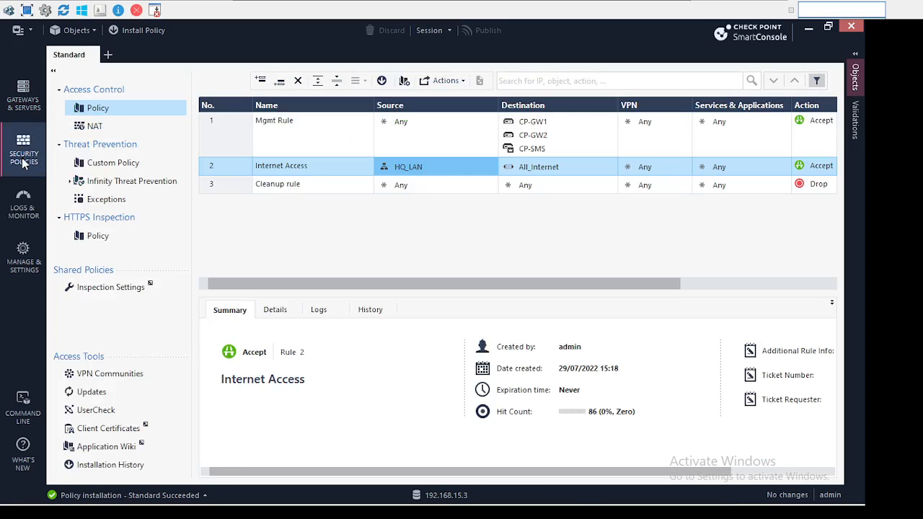
{"action": "left_click", "coordinate": [60, 72]}
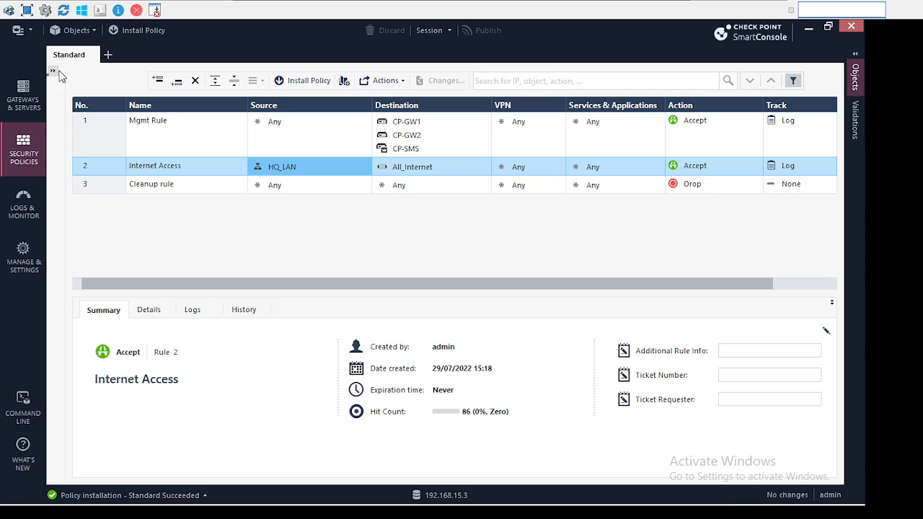
{"action": "left_click", "coordinate": [31, 90]}
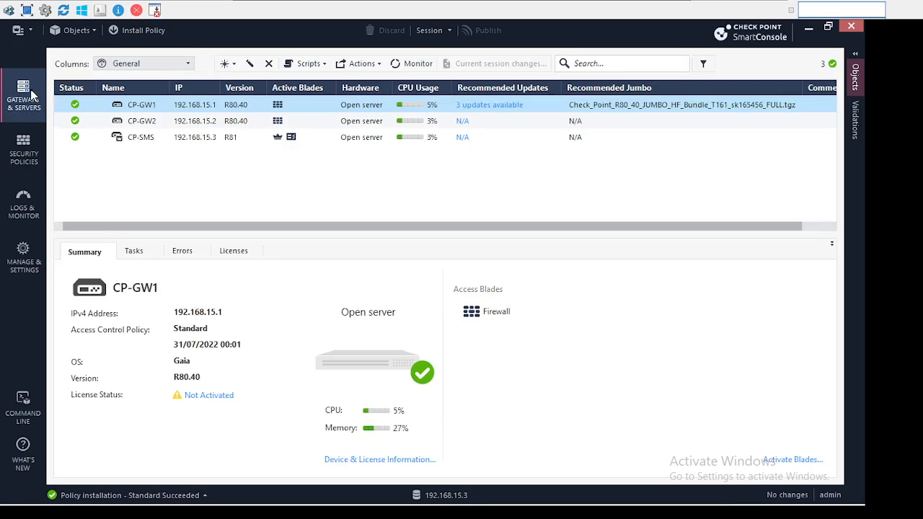
Inspect the Custom Threat Prevention blades in the properties of CP-GW1 and close them without changes
{"action": "left_click", "coordinate": [132, 103]}
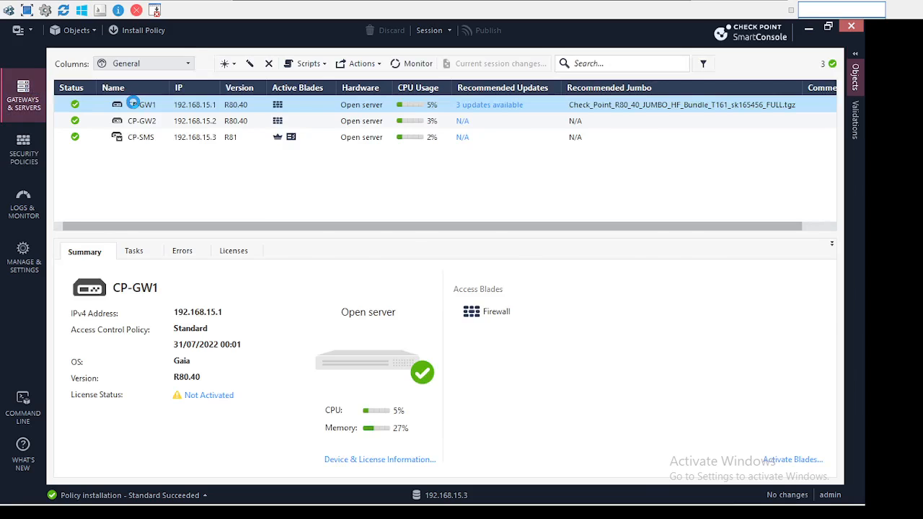
{"action": "double_click", "coordinate": [134, 104]}
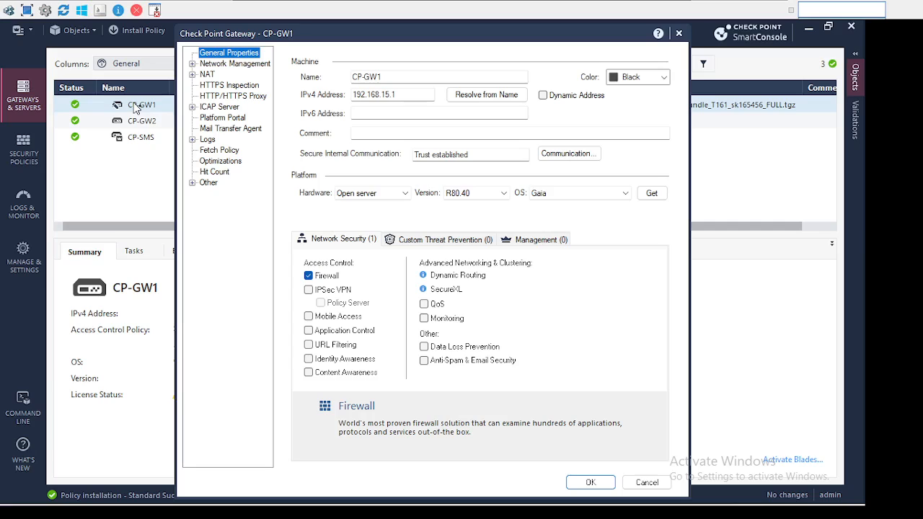
{"action": "left_click", "coordinate": [411, 240]}
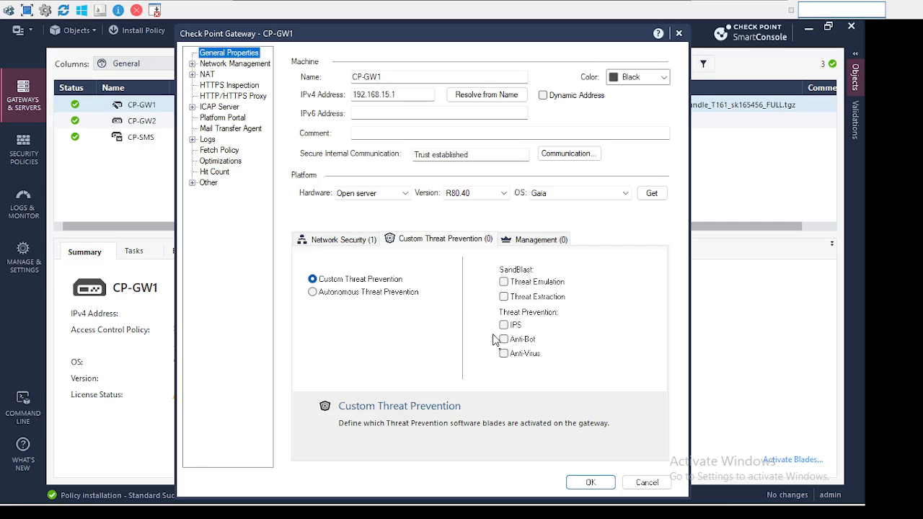
{"action": "mouse_move", "coordinate": [513, 357]}
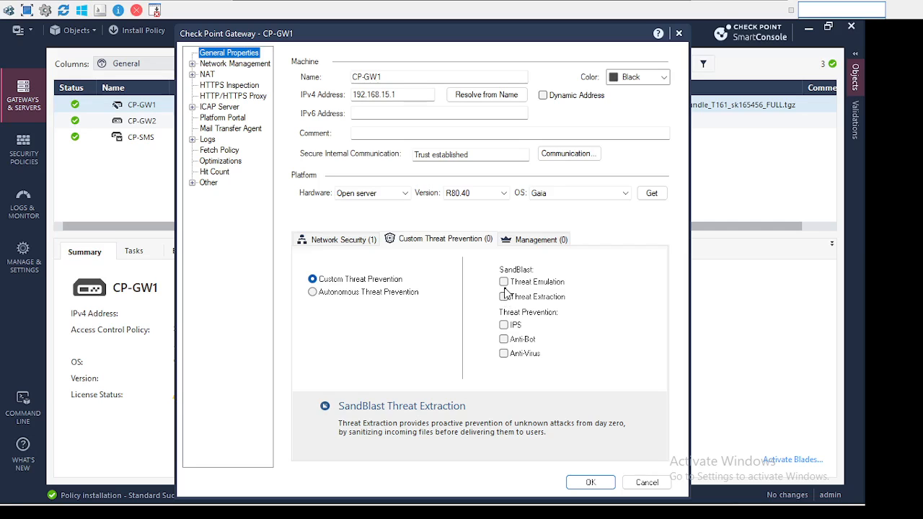
{"action": "left_click", "coordinate": [649, 482]}
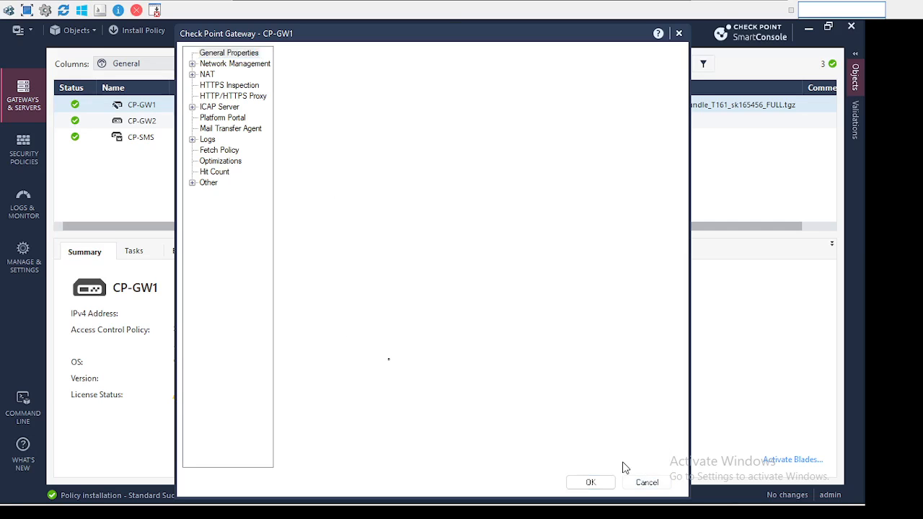
Examine the policy sections under Security Policies and return to the gateways and servers list
{"action": "left_click", "coordinate": [29, 168]}
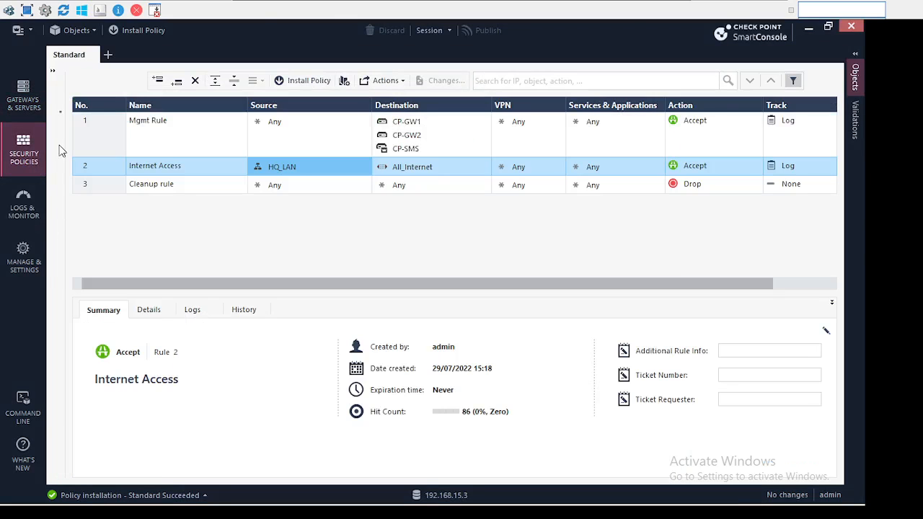
{"action": "left_click", "coordinate": [53, 71]}
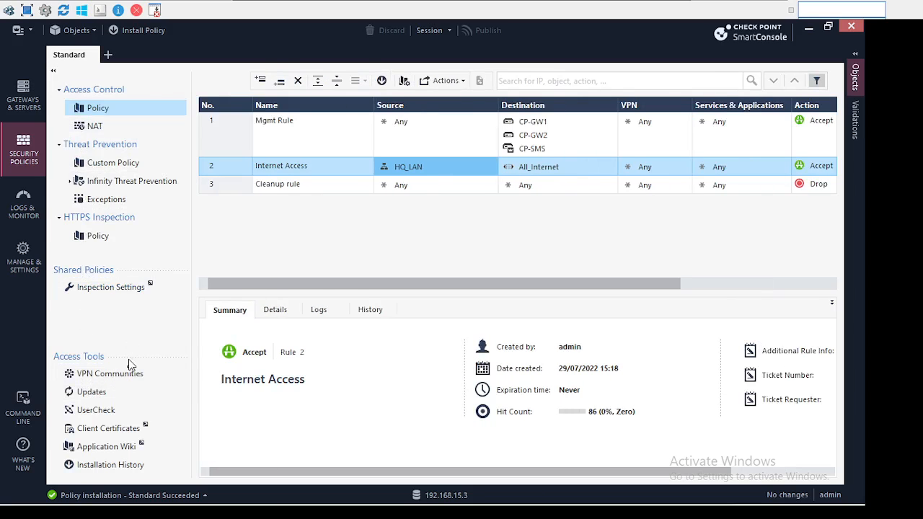
{"action": "left_click", "coordinate": [42, 110]}
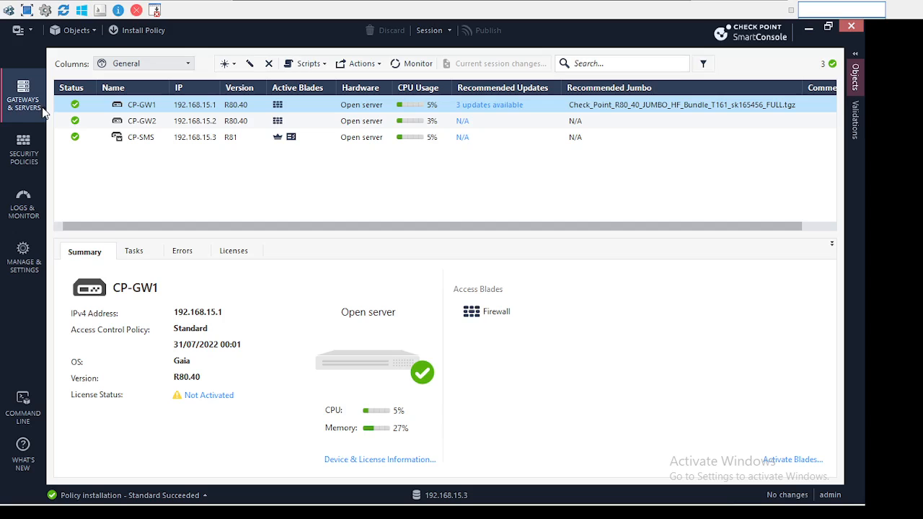
Open the threat prevention settings in the properties of gateway CP-GW1
{"action": "left_click", "coordinate": [141, 105]}
{"action": "double_click", "coordinate": [142, 104]}
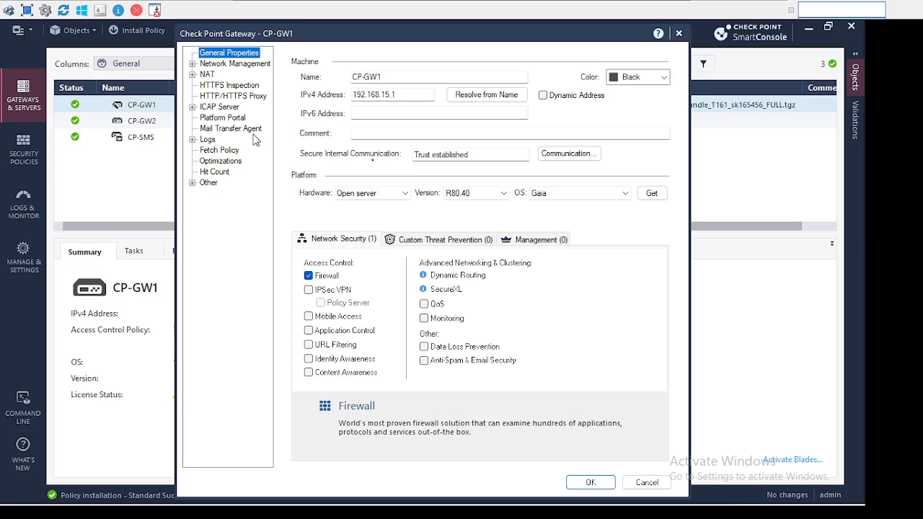
{"action": "left_click", "coordinate": [430, 240]}
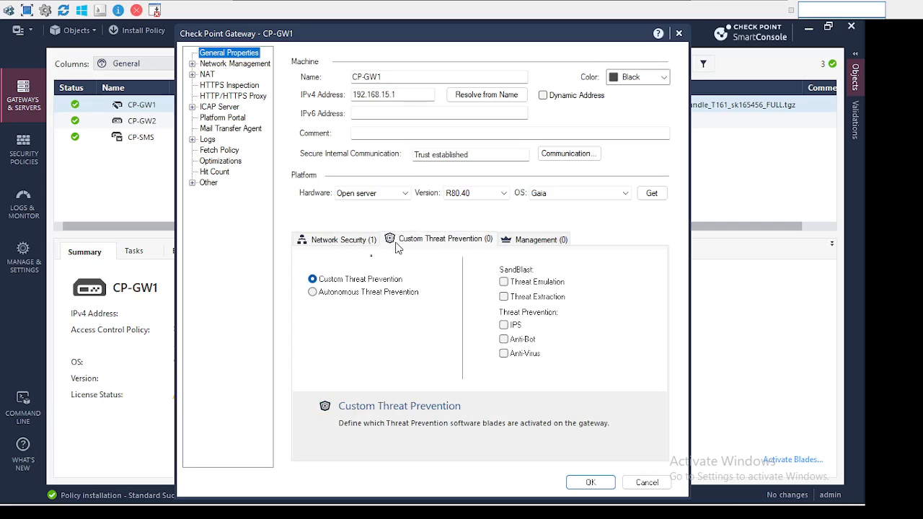
Compare the protections offered by the Custom and Autonomous Threat Prevention modes
{"action": "left_click", "coordinate": [344, 295]}
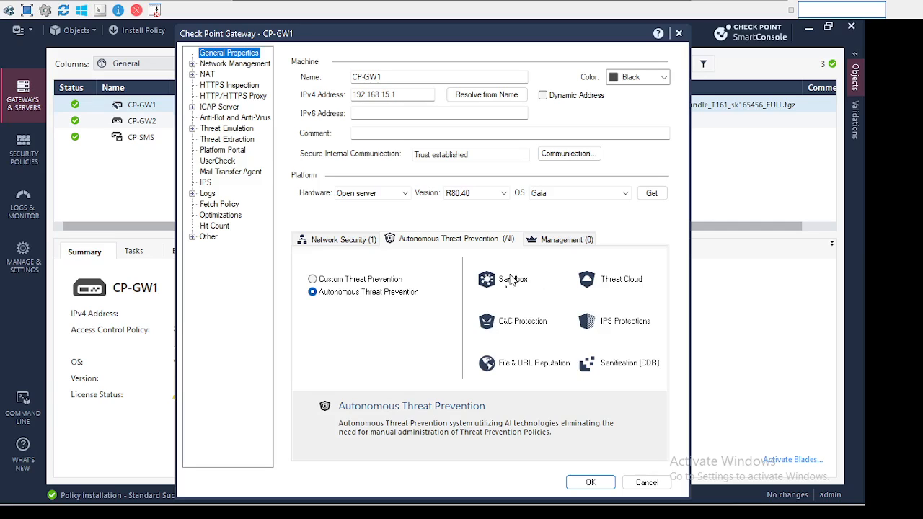
{"action": "left_click", "coordinate": [369, 282]}
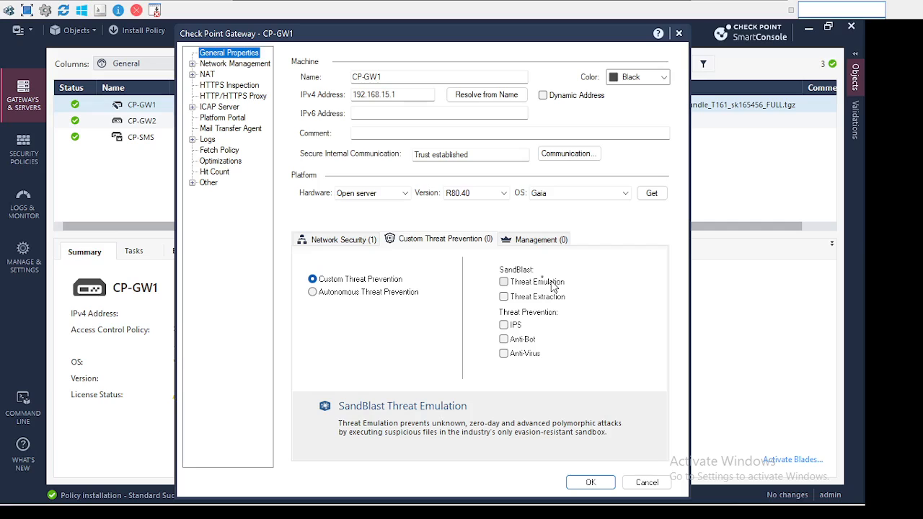
{"action": "left_click", "coordinate": [377, 294]}
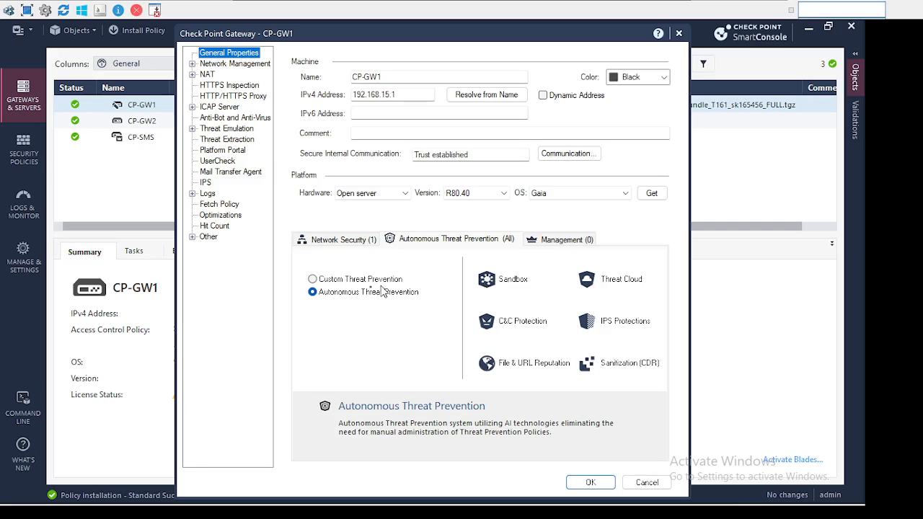
{"action": "left_click", "coordinate": [357, 283]}
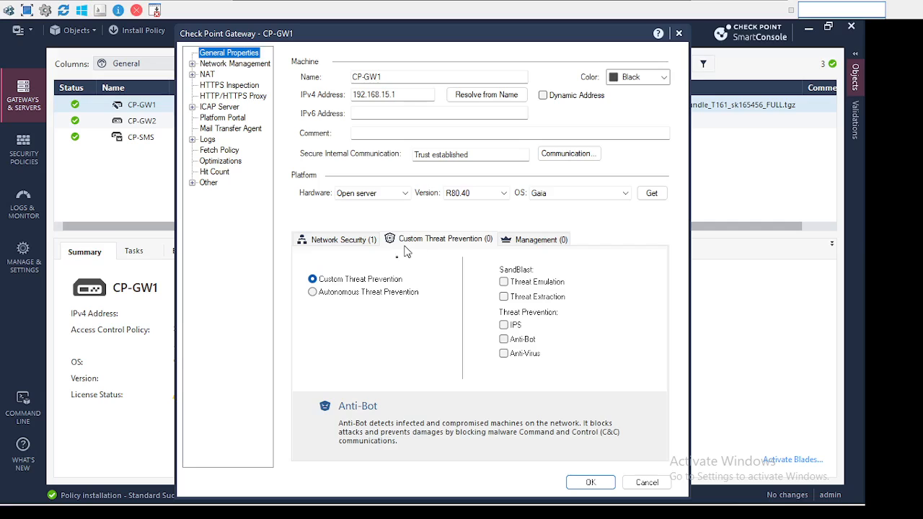
{"action": "left_click", "coordinate": [383, 301]}
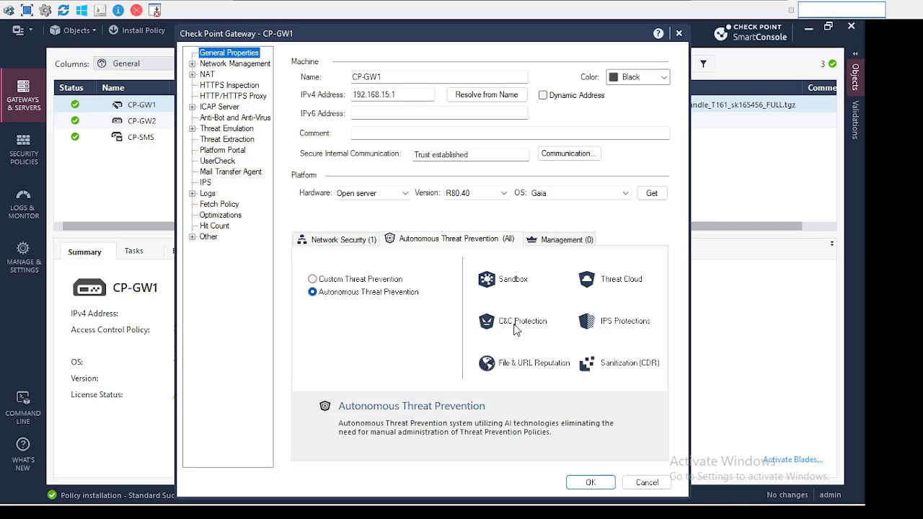
{"action": "left_click", "coordinate": [385, 282]}
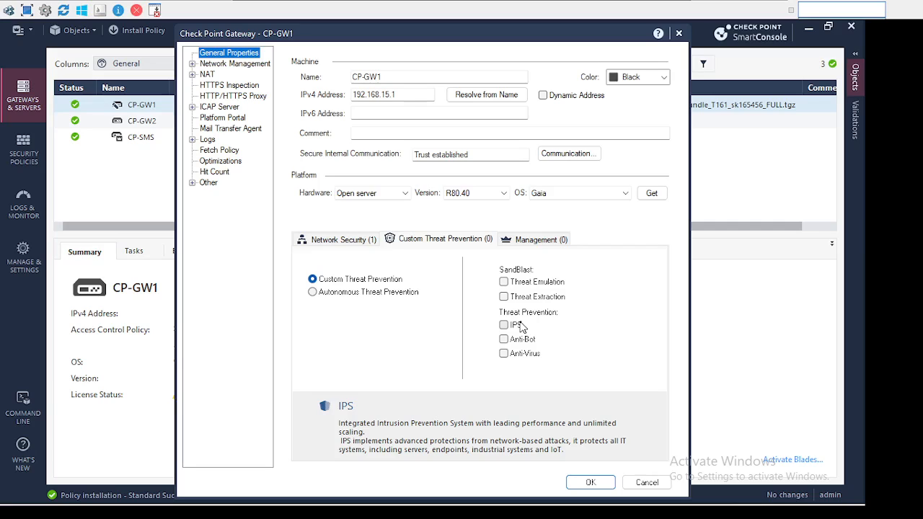
{"action": "left_click", "coordinate": [392, 297]}
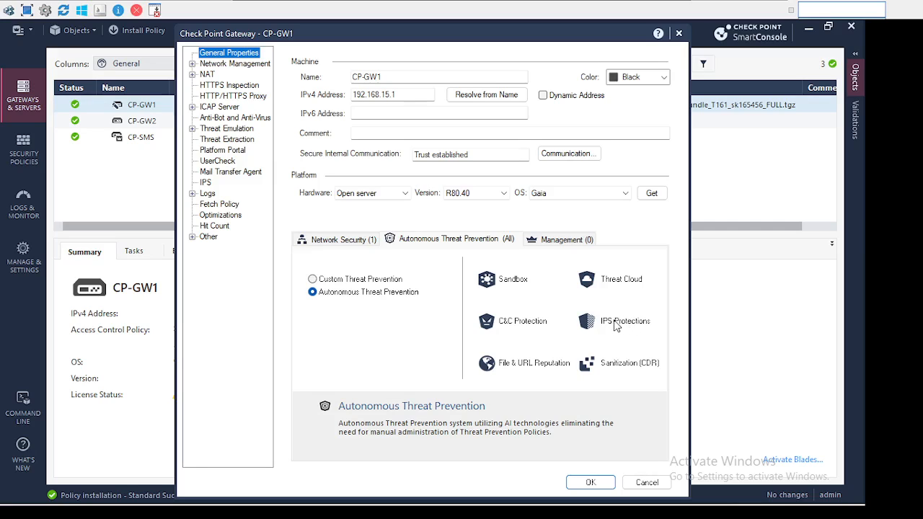
{"action": "left_click", "coordinate": [388, 280]}
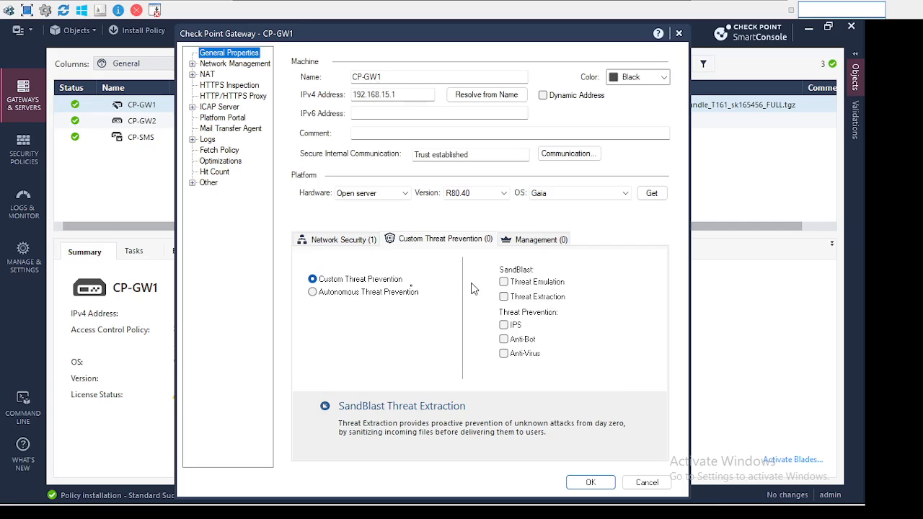
Enable Autonomous Threat Prevention on CP-GW1 and accept the gateway changes
{"action": "left_click", "coordinate": [386, 293]}
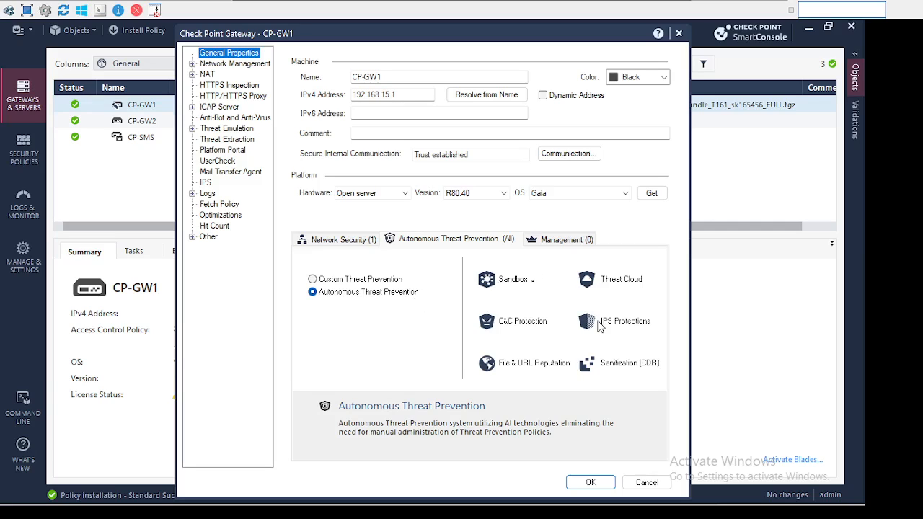
{"action": "left_click", "coordinate": [585, 483]}
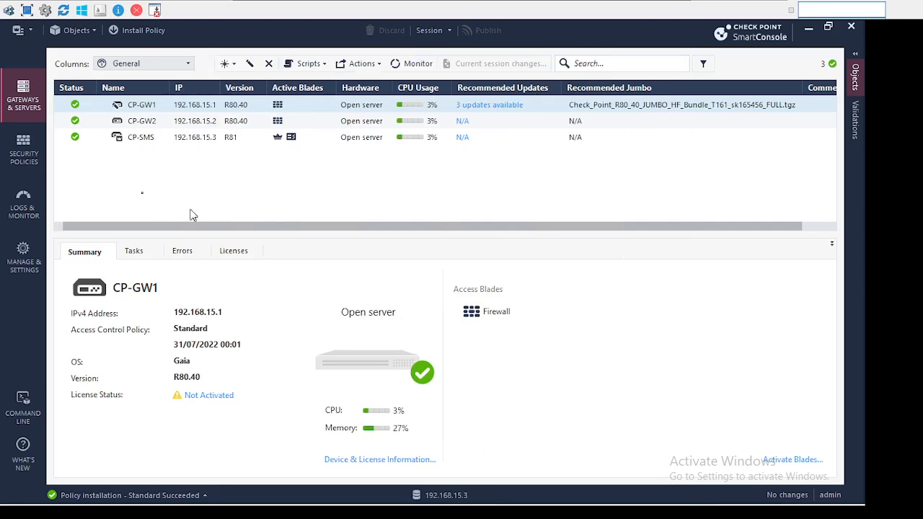
Check the active blades of CP-GW1 in the gateways list and return to the security policies
{"action": "left_click", "coordinate": [32, 163]}
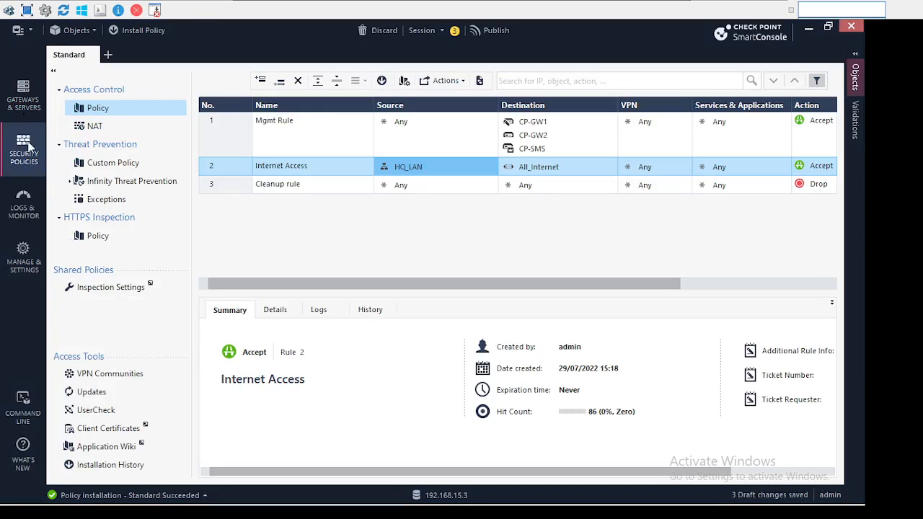
{"action": "left_click", "coordinate": [21, 105]}
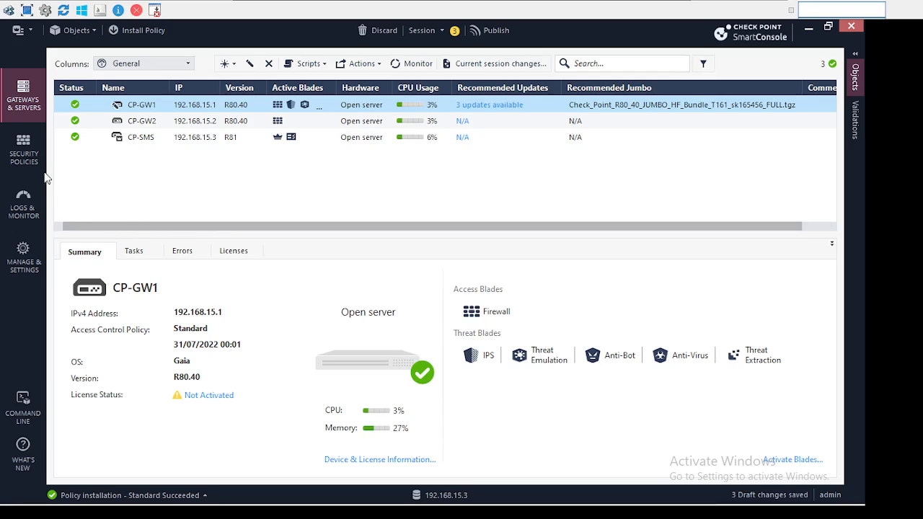
{"action": "left_click", "coordinate": [9, 137]}
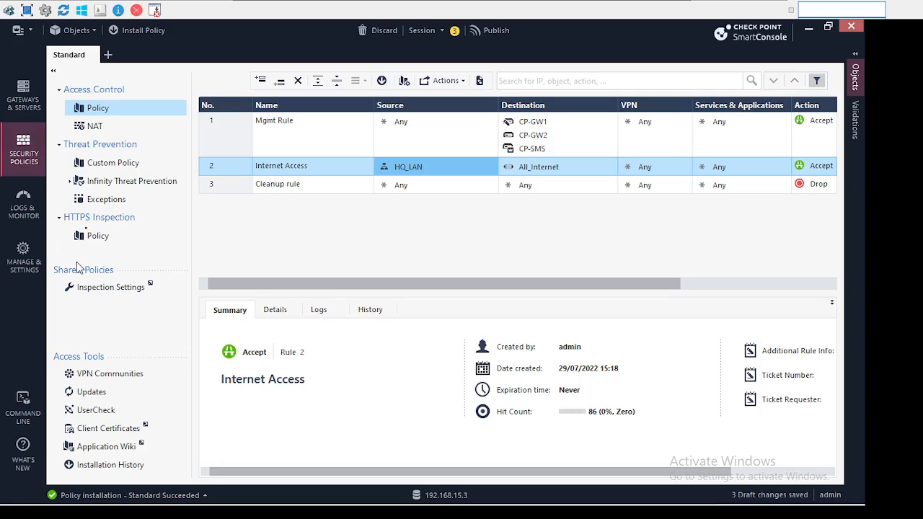
Examine the Threat Prevention Custom Policy rule, then the Infinity Threat Prevention policy's protection profile and its technologies
{"action": "left_click", "coordinate": [112, 163]}
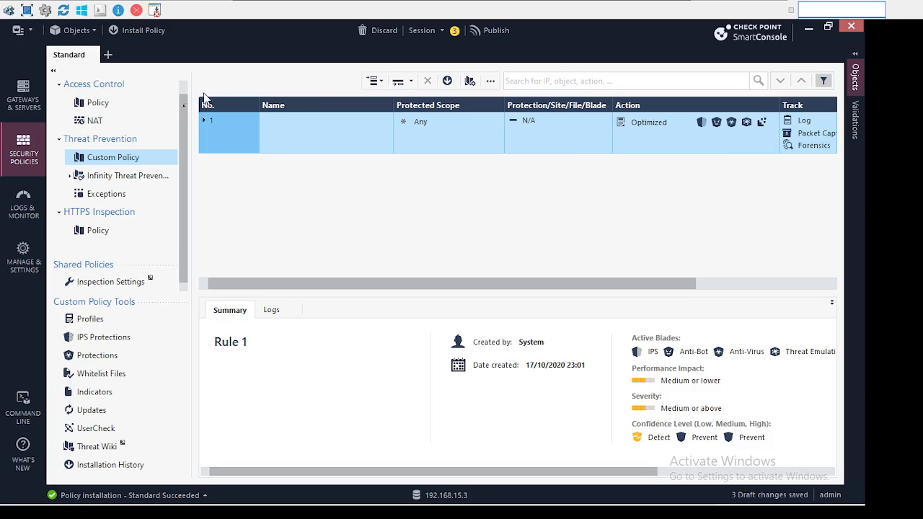
{"action": "left_click", "coordinate": [121, 176]}
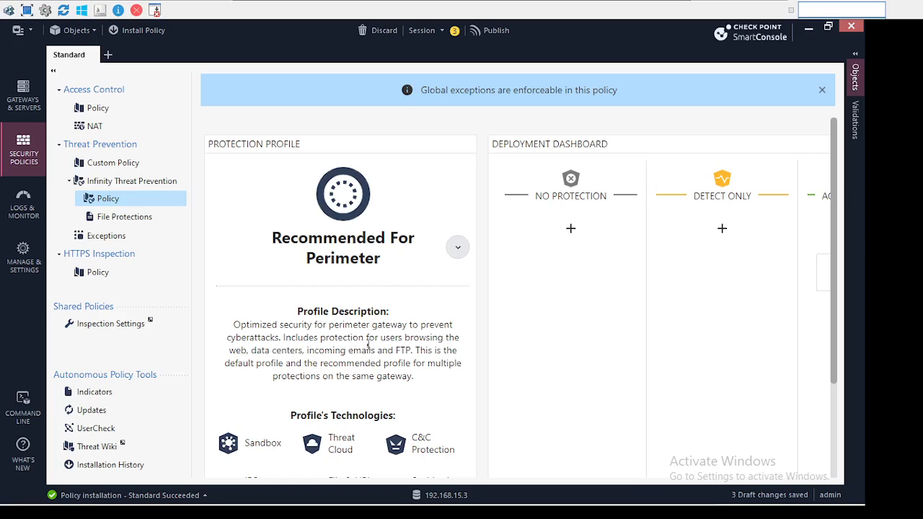
{"action": "scroll", "coordinate": [369, 346], "scroll_direction": "down", "scroll_amount": 3}
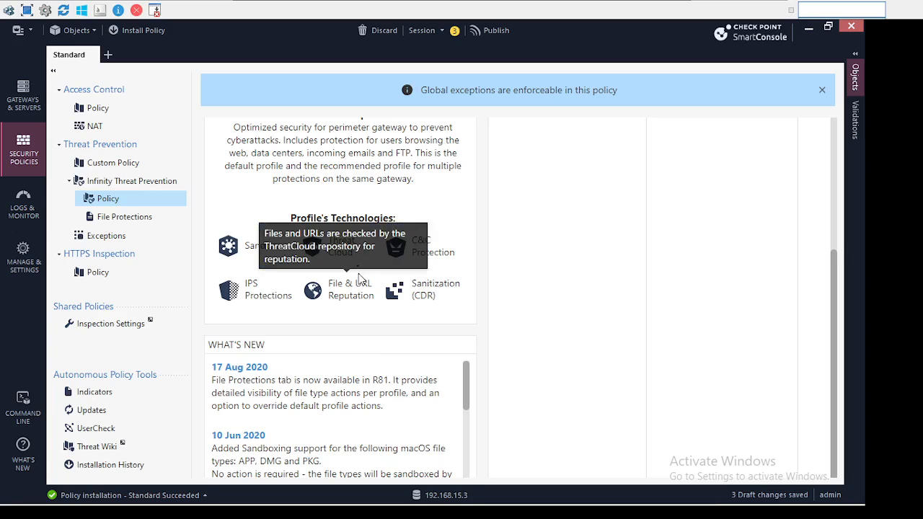
{"action": "scroll", "coordinate": [343, 217], "scroll_direction": "up", "scroll_amount": 3}
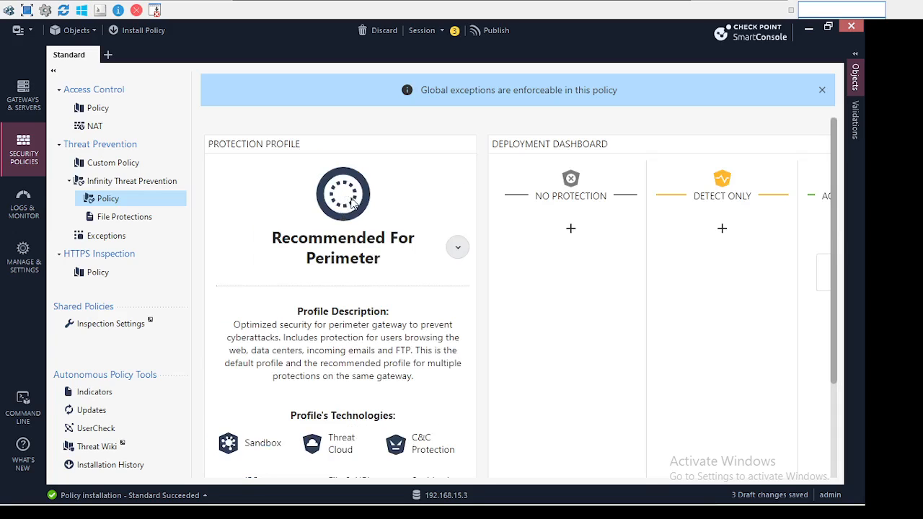
{"action": "scroll", "coordinate": [343, 228], "scroll_direction": "down", "scroll_amount": 3}
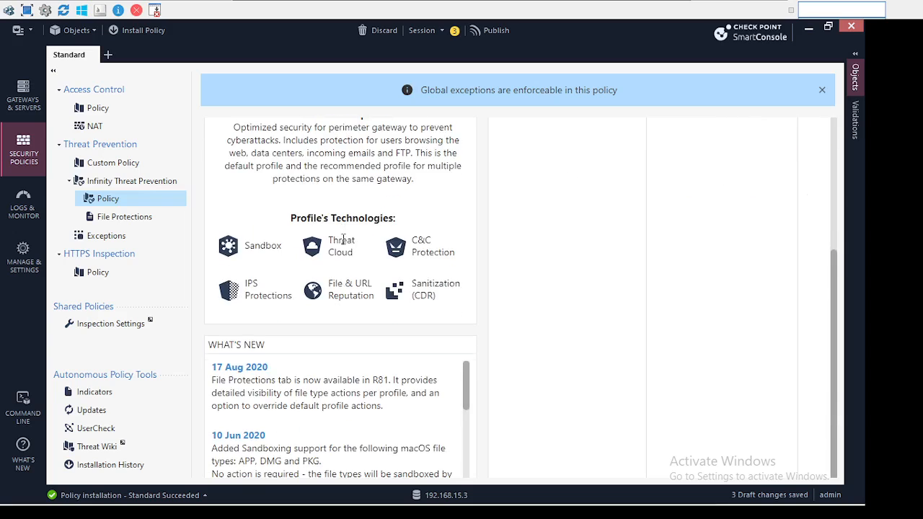
{"action": "mouse_move", "coordinate": [259, 248]}
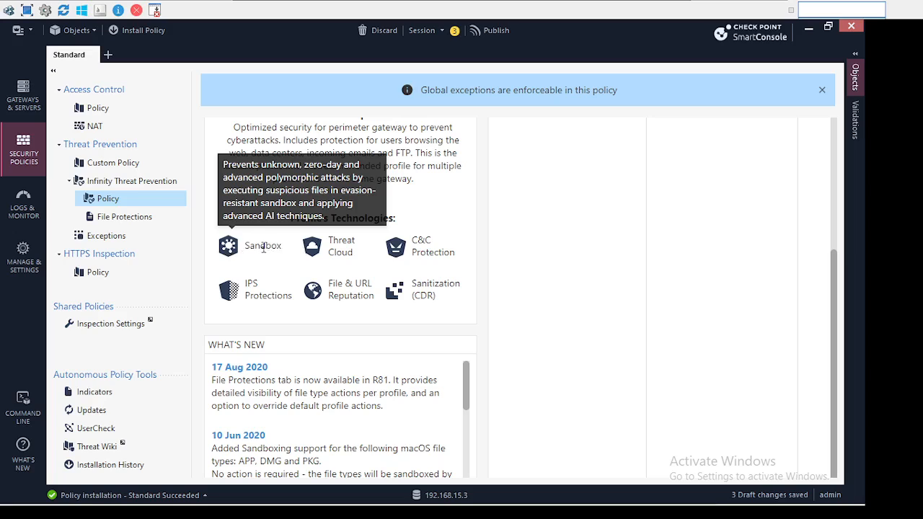
Read the descriptions of the Recommended For Perimeter profile's technologies, from Threat Cloud and C&C Protection to File & URL Reputation, Sanitization and IPS
{"action": "mouse_move", "coordinate": [330, 252]}
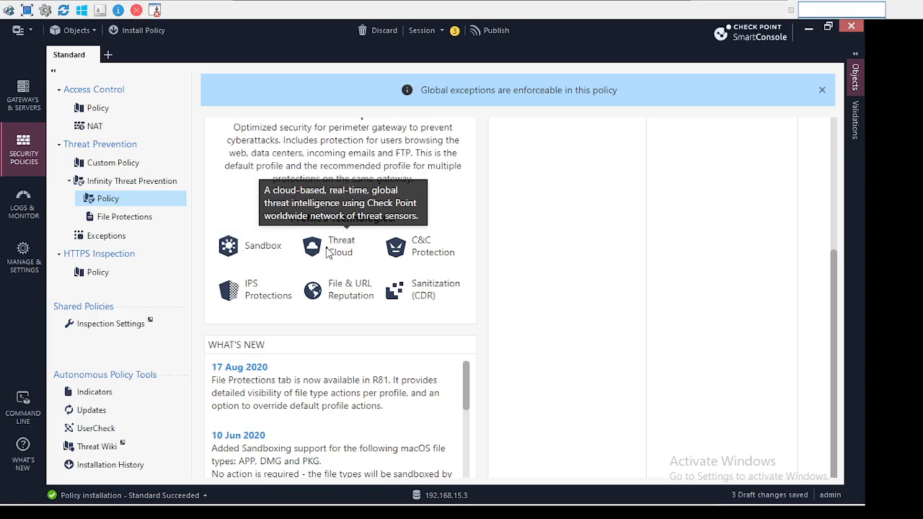
{"action": "mouse_move", "coordinate": [401, 252]}
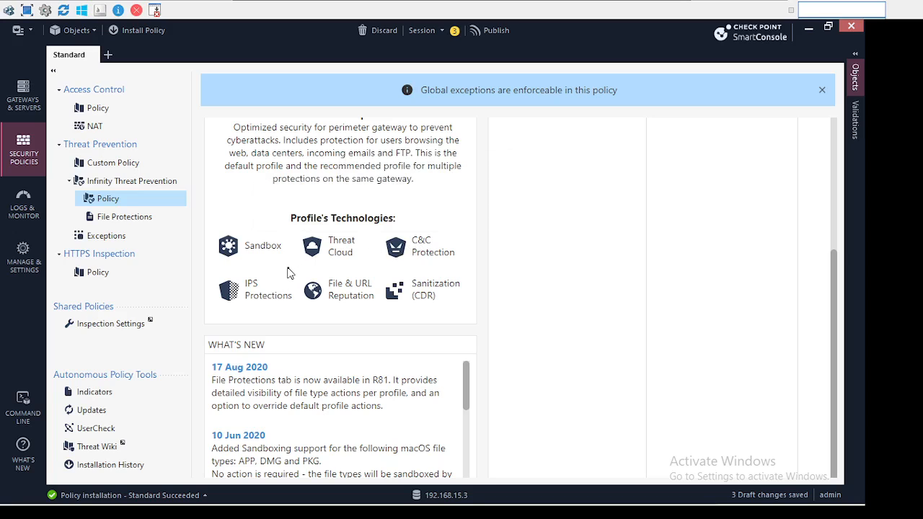
{"action": "mouse_move", "coordinate": [348, 287]}
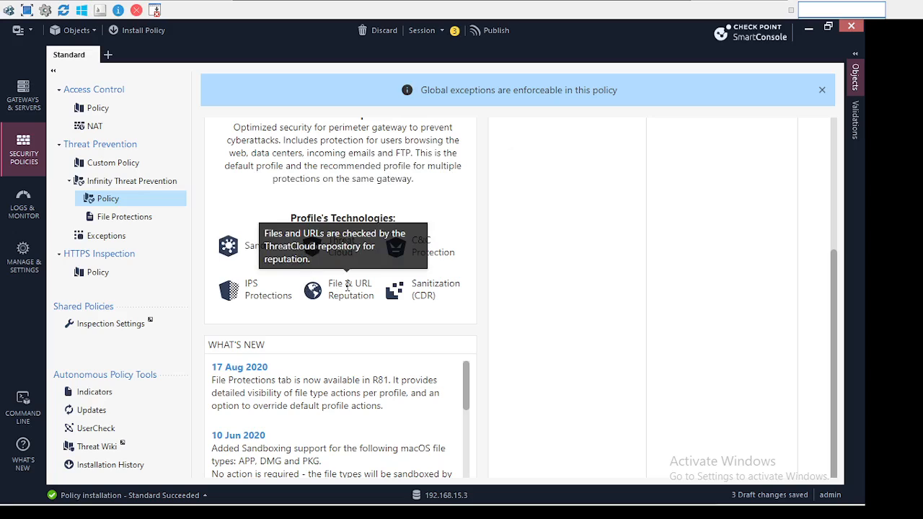
{"action": "mouse_move", "coordinate": [430, 291]}
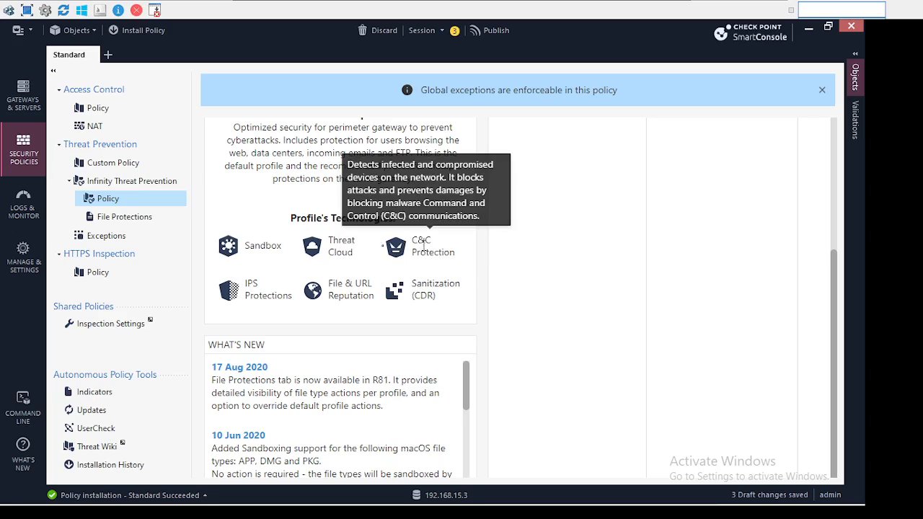
{"action": "mouse_move", "coordinate": [264, 289]}
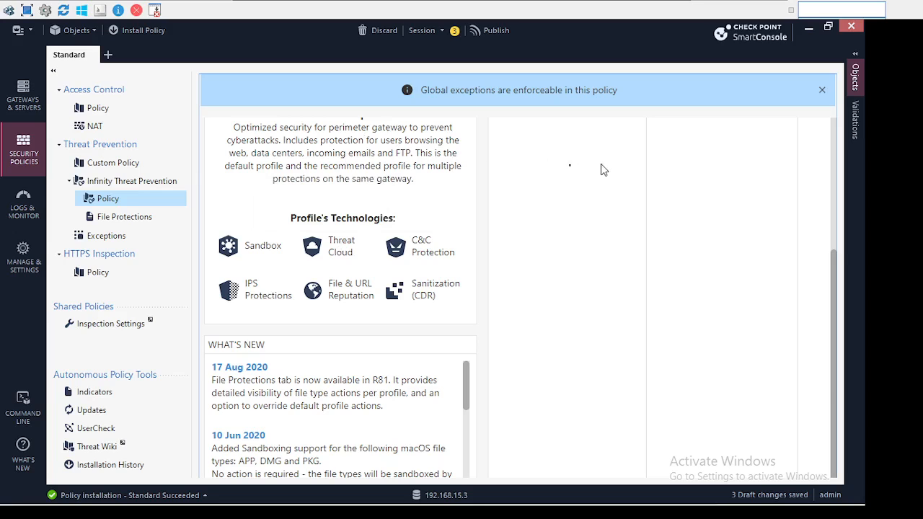
{"action": "scroll", "coordinate": [605, 169], "scroll_direction": "up", "scroll_amount": 3}
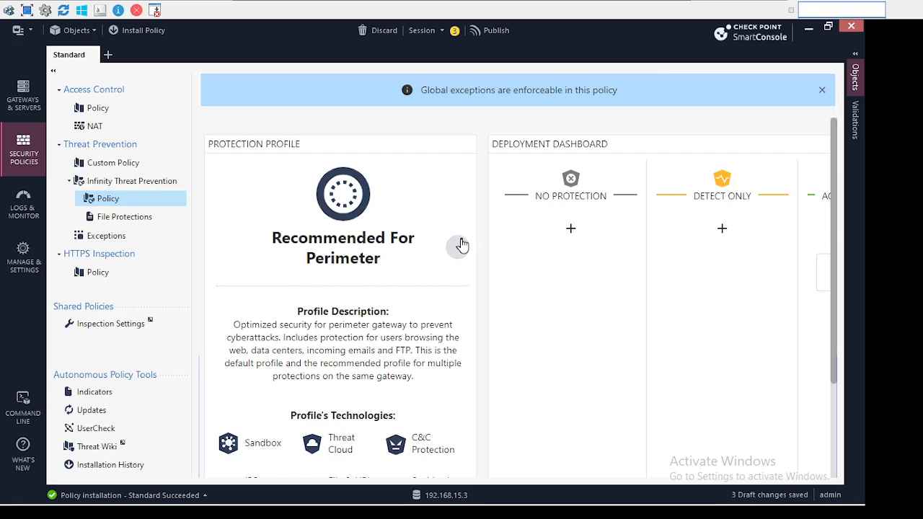
Switch the Infinity protection profile to Strict Security and review the descriptions of the Data Center, Internal Network, Strict Security and Guest Network profiles
{"action": "left_click", "coordinate": [459, 243]}
{"action": "left_click", "coordinate": [460, 241]}
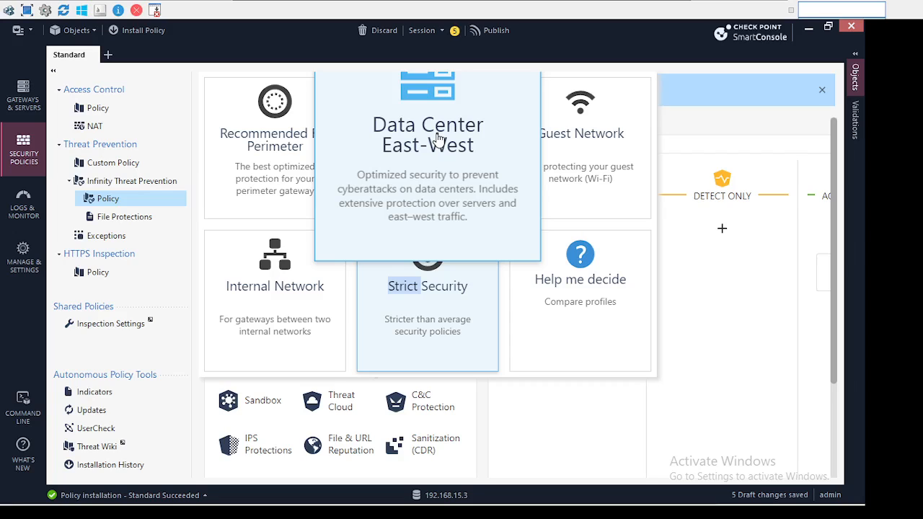
{"action": "mouse_move", "coordinate": [268, 290]}
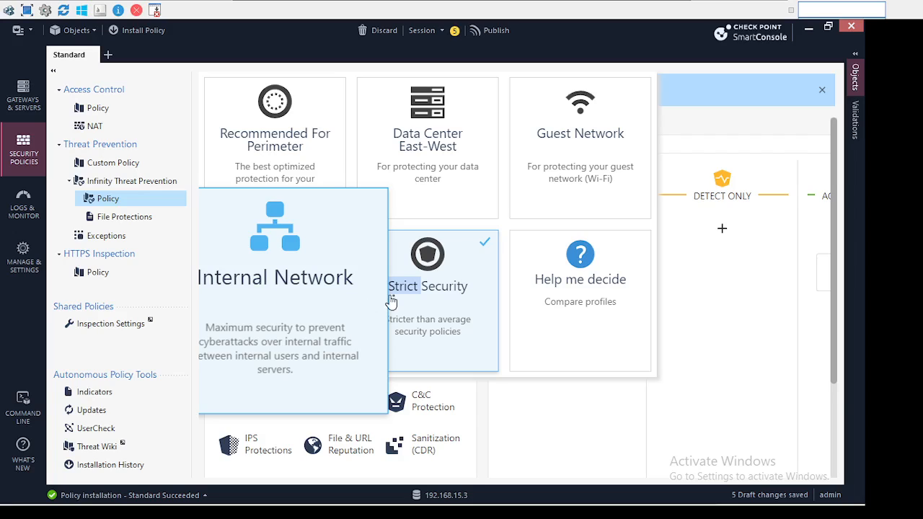
{"action": "mouse_move", "coordinate": [405, 306]}
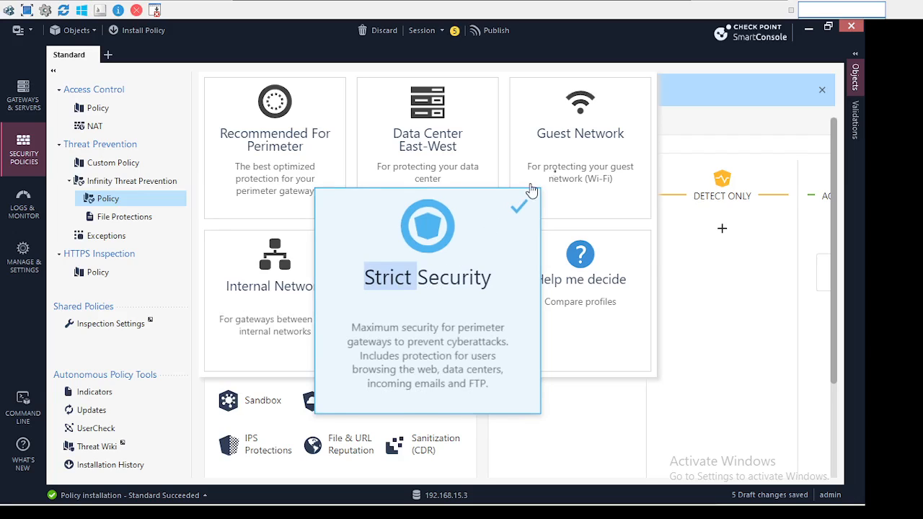
{"action": "mouse_move", "coordinate": [566, 154]}
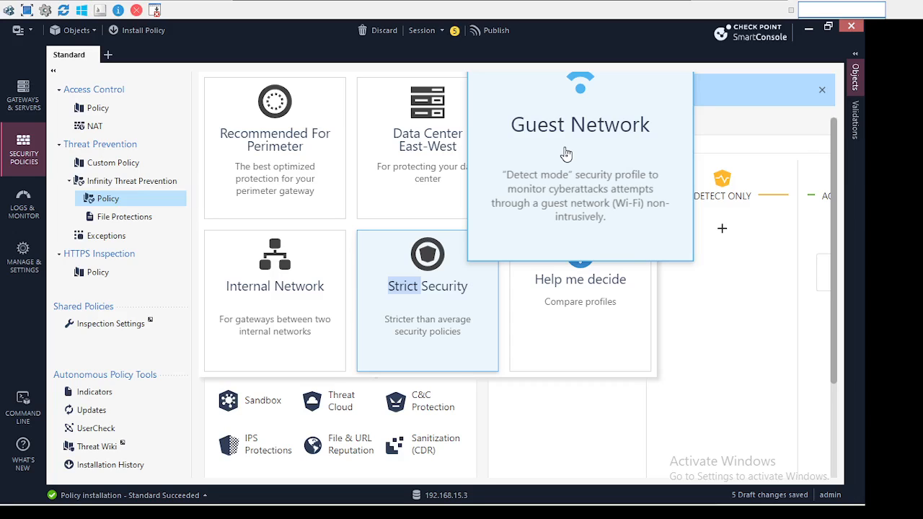
Compare the protection profiles by mode, activated protections, optimization, file scanning protocols and technologies, and close the comparison
{"action": "left_click", "coordinate": [616, 303]}
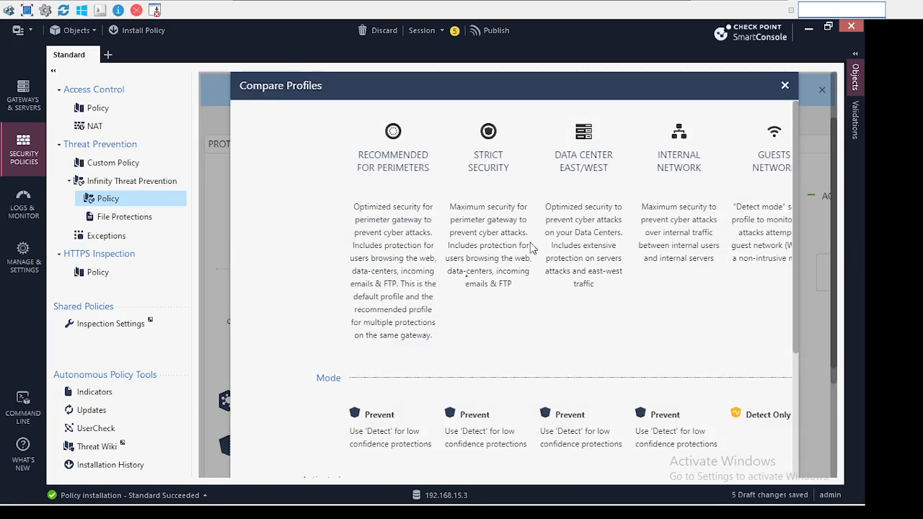
{"action": "scroll", "coordinate": [485, 288], "scroll_direction": "down", "scroll_amount": 8}
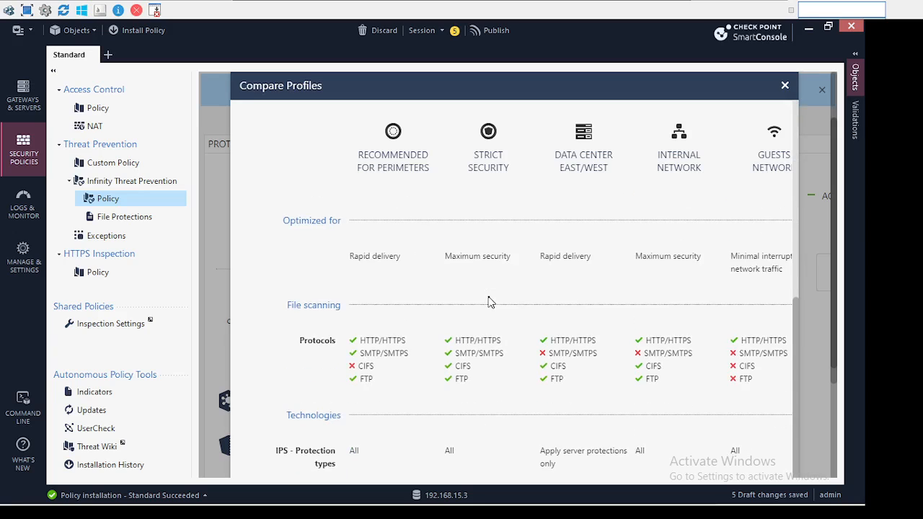
{"action": "scroll", "coordinate": [488, 301], "scroll_direction": "up", "scroll_amount": 8}
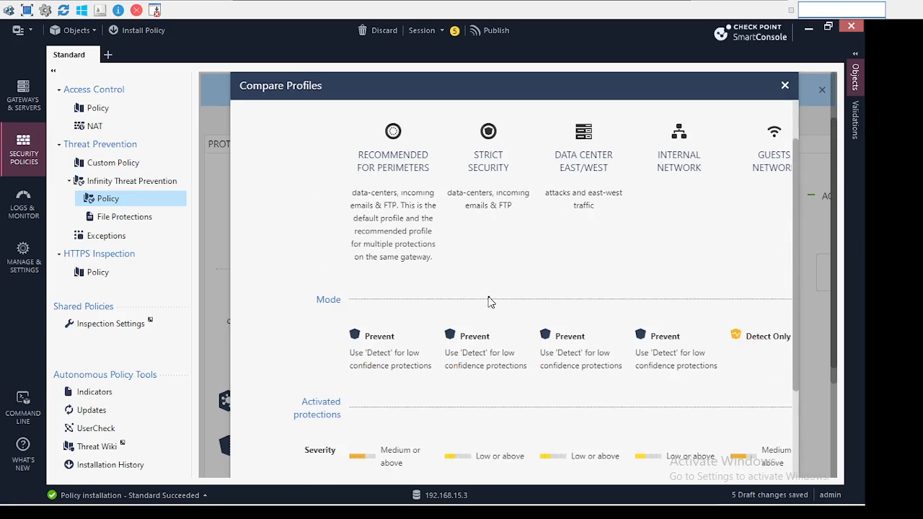
{"action": "scroll", "coordinate": [489, 301], "scroll_direction": "down", "scroll_amount": 5}
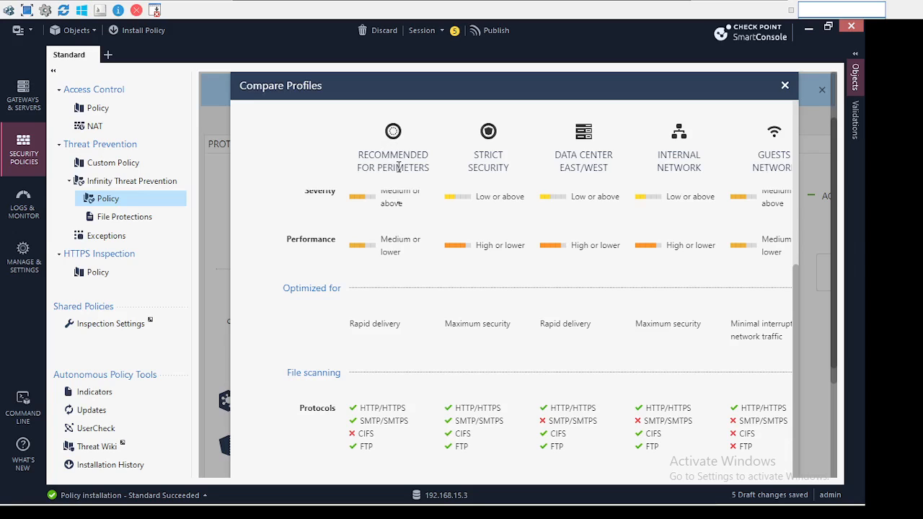
{"action": "scroll", "coordinate": [396, 253], "scroll_direction": "down", "scroll_amount": 2}
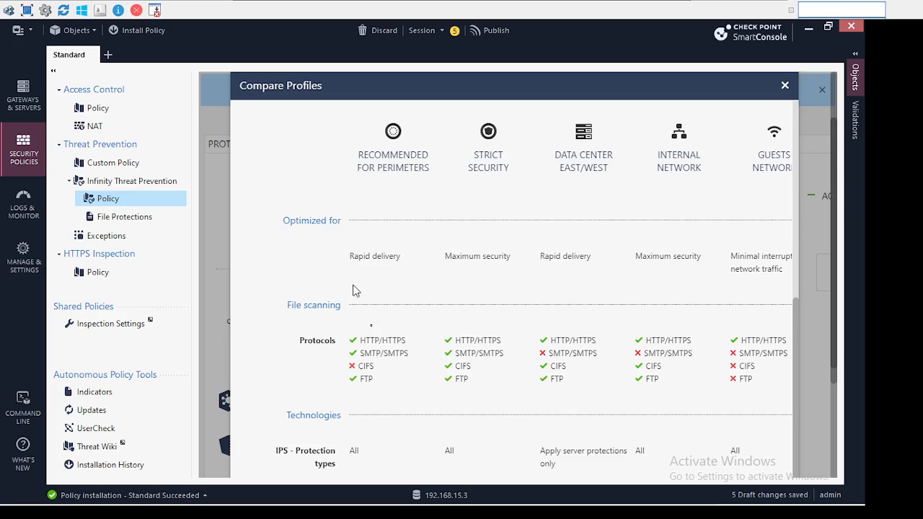
{"action": "scroll", "coordinate": [375, 328], "scroll_direction": "down", "scroll_amount": 4}
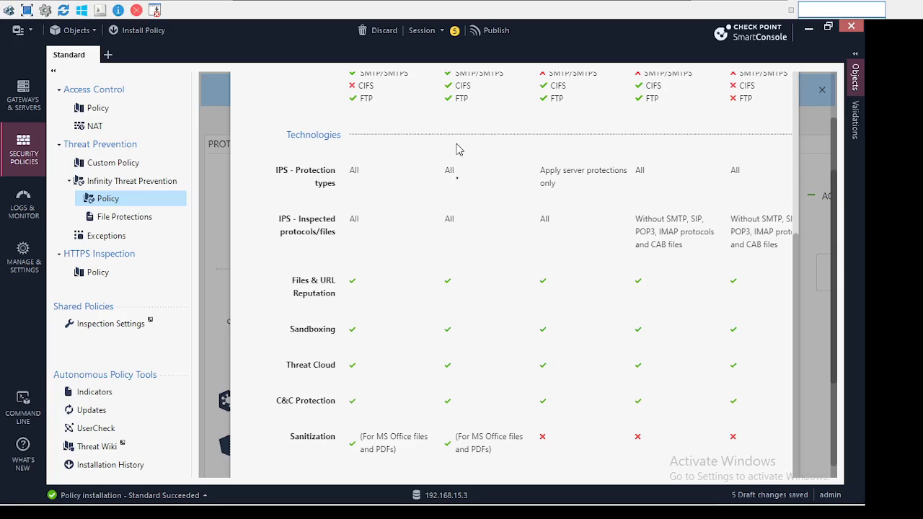
{"action": "scroll", "coordinate": [458, 189], "scroll_direction": "down", "scroll_amount": 1}
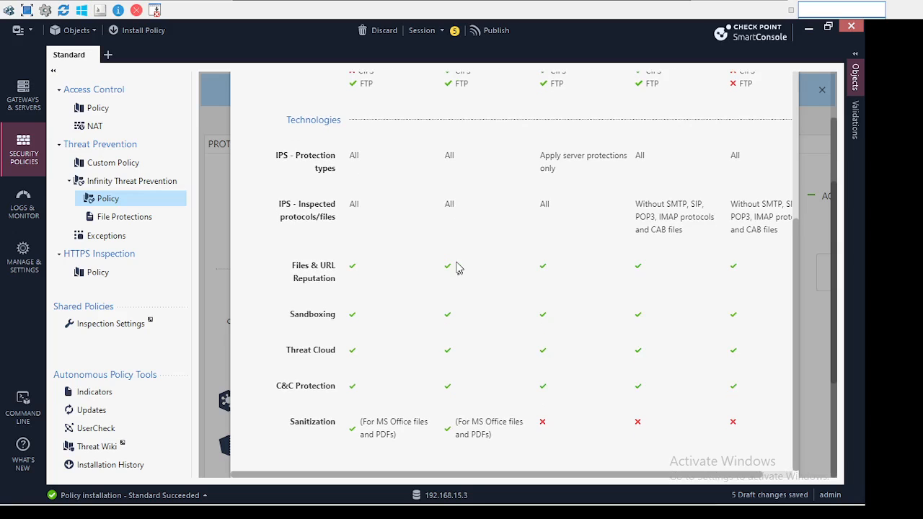
{"action": "scroll", "coordinate": [457, 269], "scroll_direction": "up", "scroll_amount": 5}
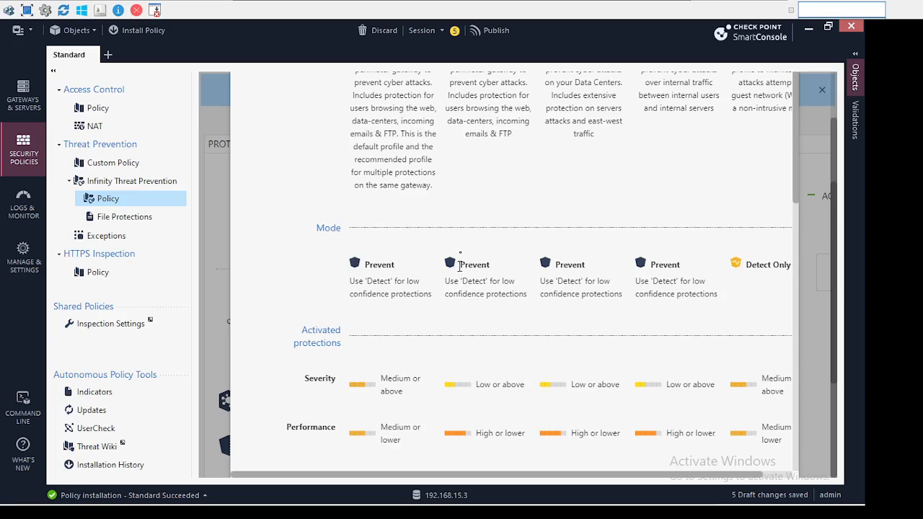
{"action": "scroll", "coordinate": [459, 266], "scroll_direction": "up", "scroll_amount": 4}
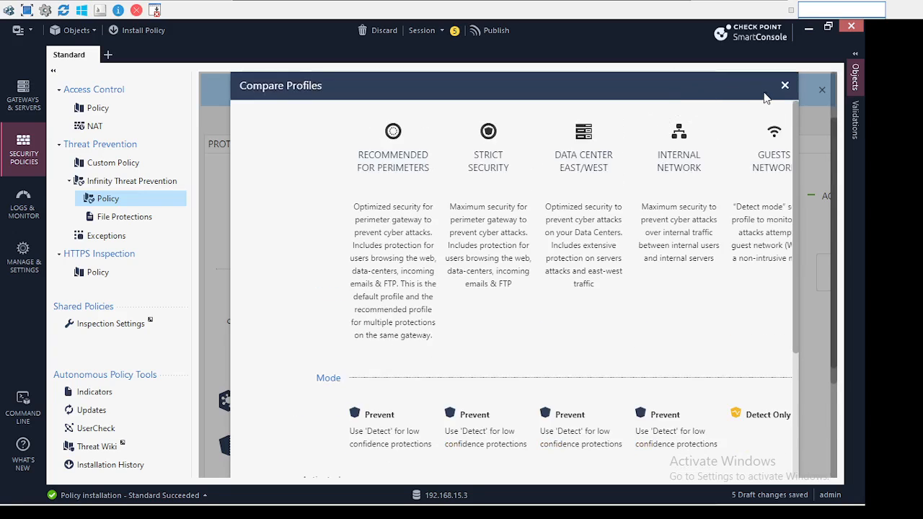
{"action": "left_click", "coordinate": [784, 85]}
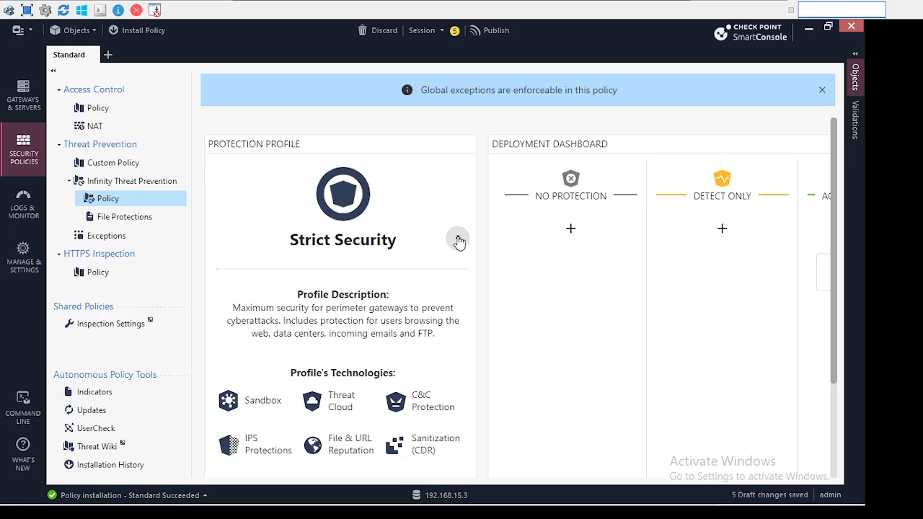
Examine the Strict Security profile's File Protections, checking the action assigned to each file type, including documents, executables and archives
{"action": "left_click", "coordinate": [116, 217]}
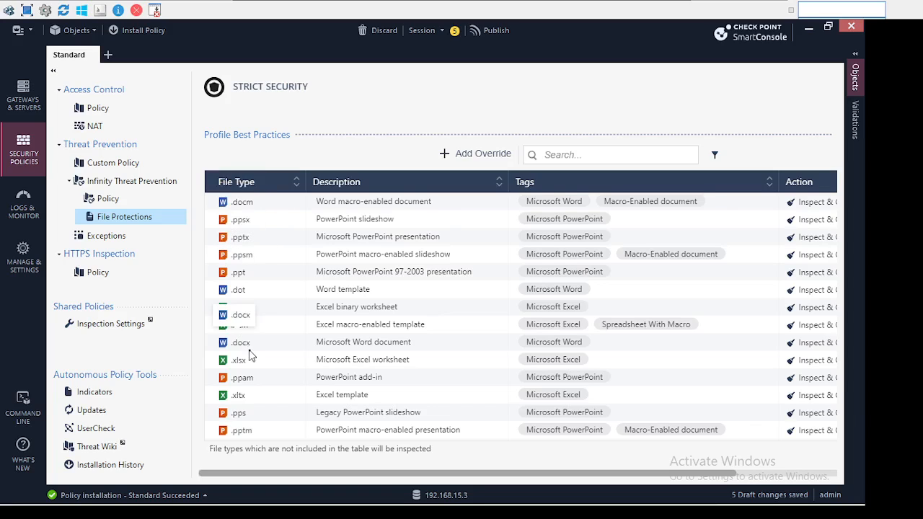
{"action": "scroll", "coordinate": [244, 346], "scroll_direction": "down", "scroll_amount": 5}
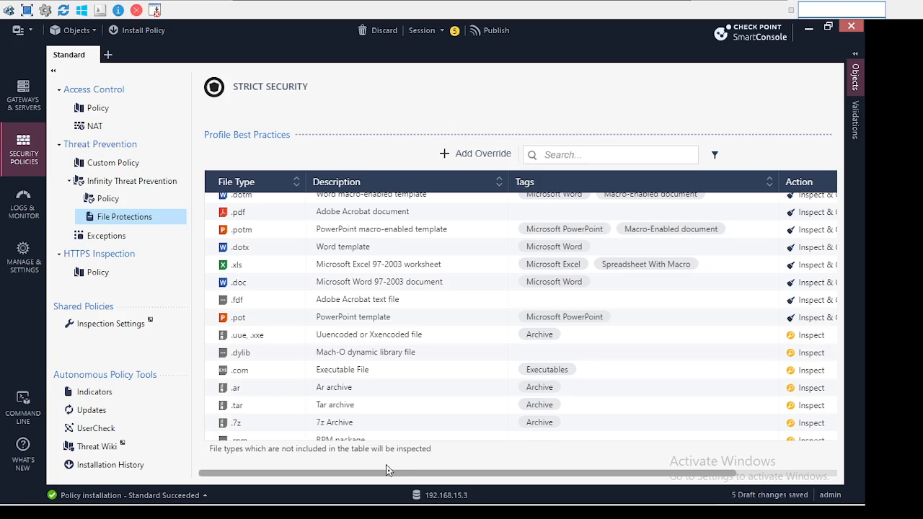
{"action": "left_click_drag", "start_coordinate": [391, 473], "coordinate": [415, 478]}
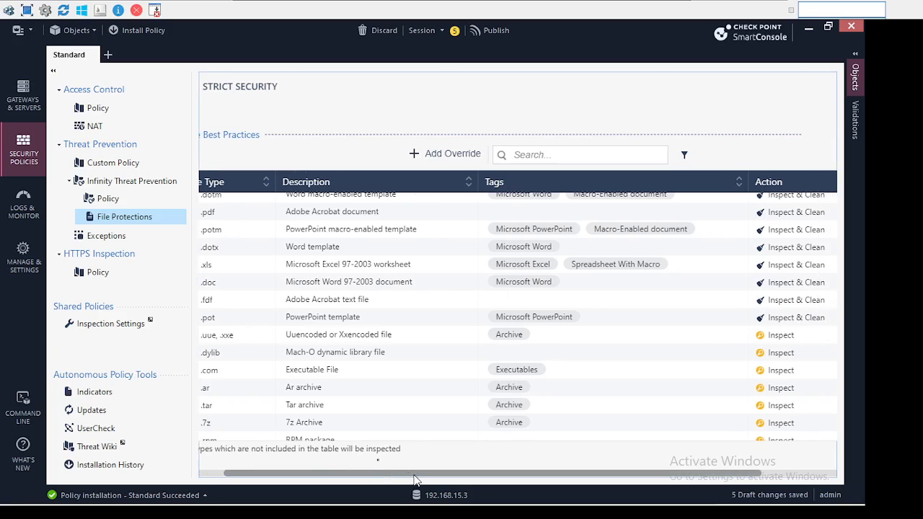
{"action": "scroll", "coordinate": [264, 279], "scroll_direction": "up", "scroll_amount": 5}
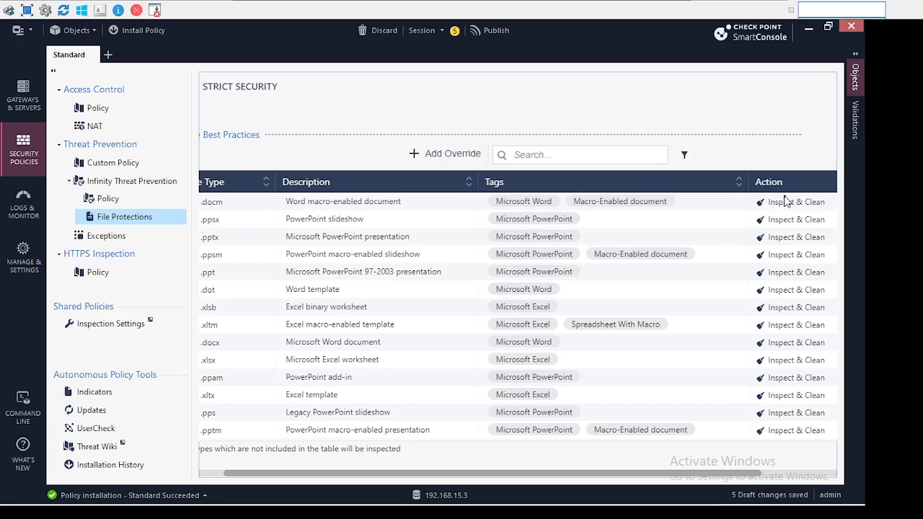
{"action": "scroll", "coordinate": [645, 250], "scroll_direction": "down", "scroll_amount": 3}
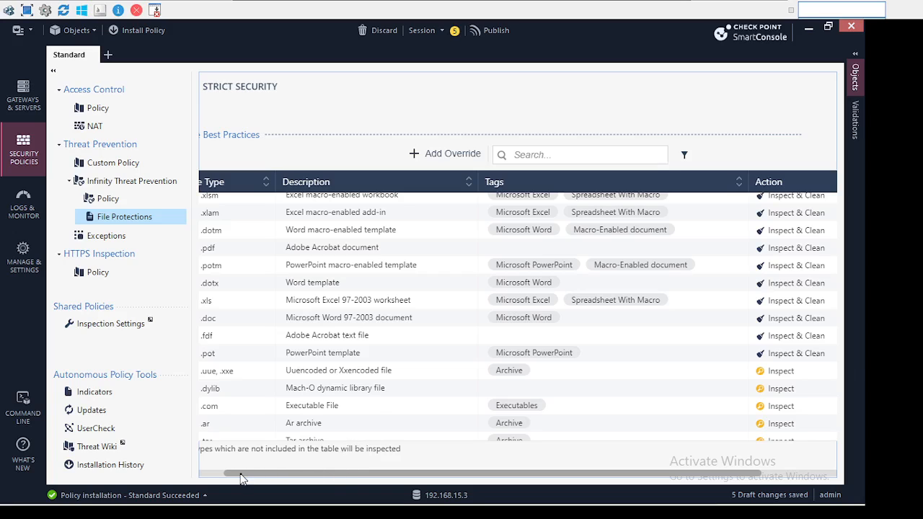
{"action": "left_click_drag", "start_coordinate": [241, 477], "coordinate": [215, 473]}
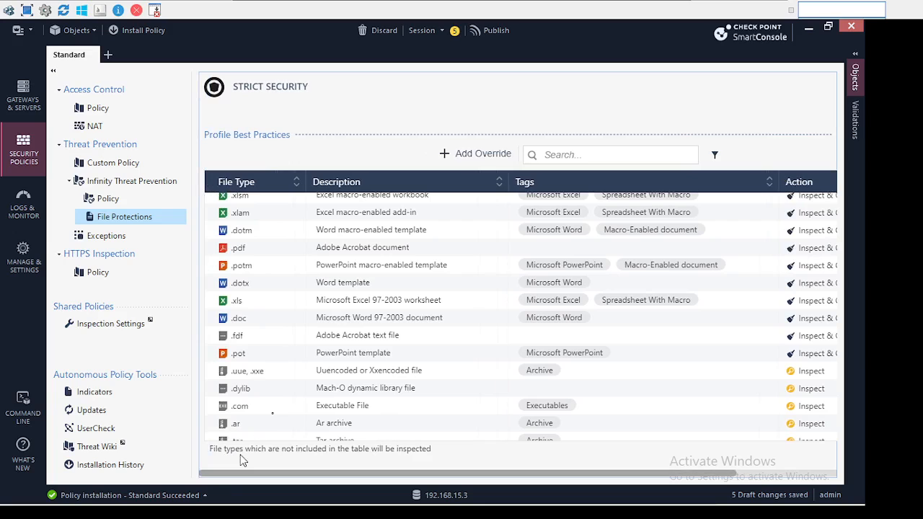
{"action": "scroll", "coordinate": [286, 397], "scroll_direction": "down", "scroll_amount": 3}
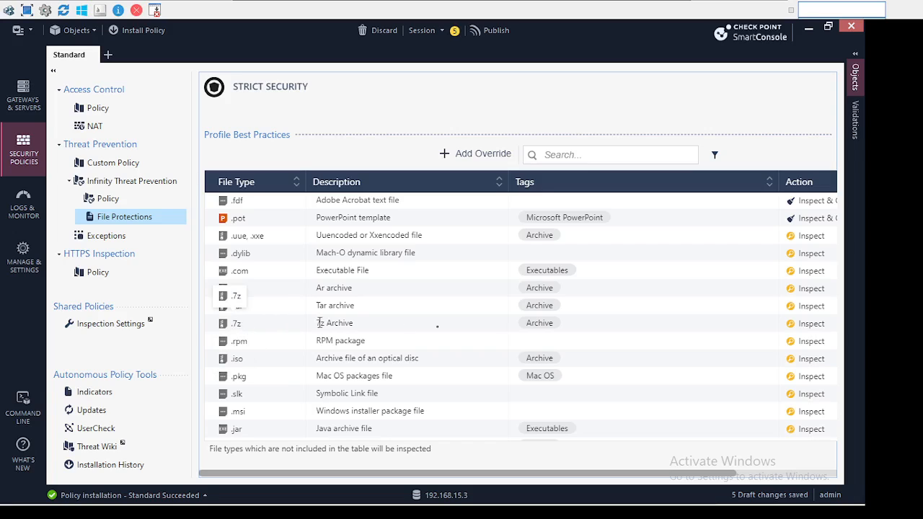
{"action": "double_click", "coordinate": [797, 329]}
Start a file protection override for .zip archives, look through its available actions, and dismiss it without adding it
{"action": "left_click", "coordinate": [465, 144]}
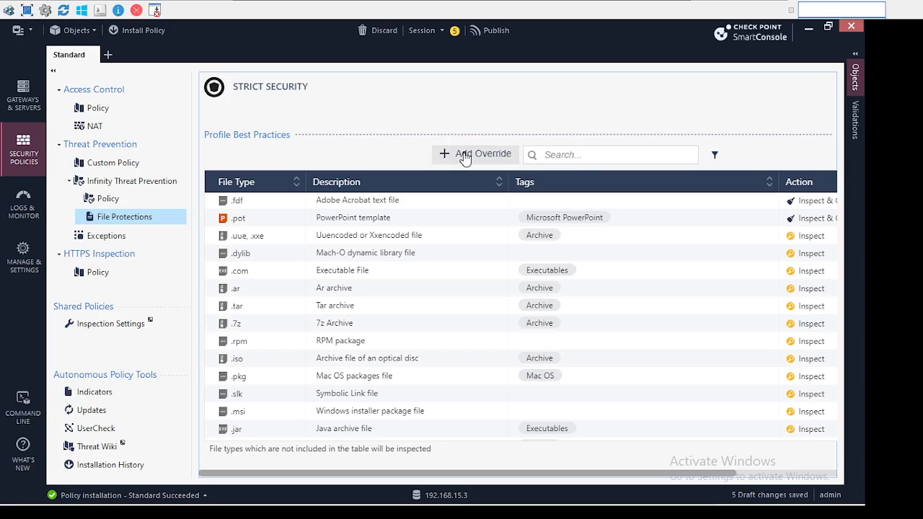
{"action": "left_click", "coordinate": [465, 155]}
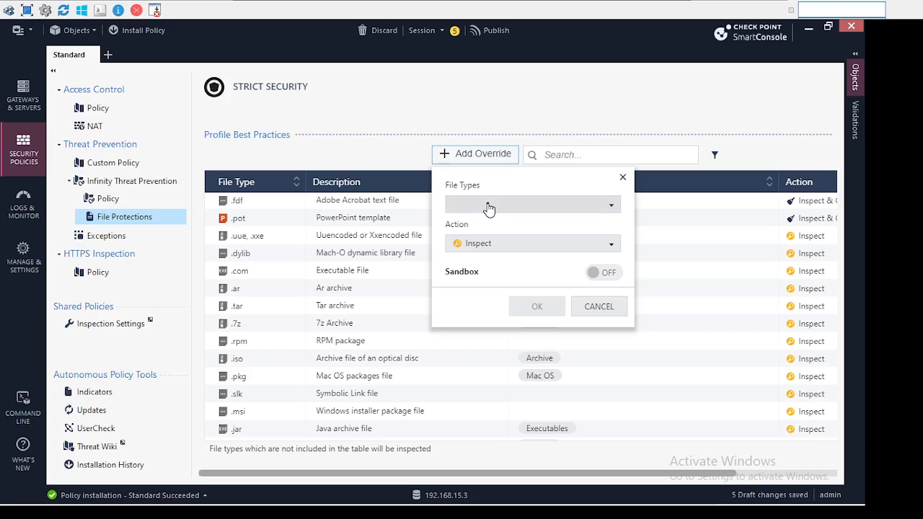
{"action": "left_click", "coordinate": [488, 208]}
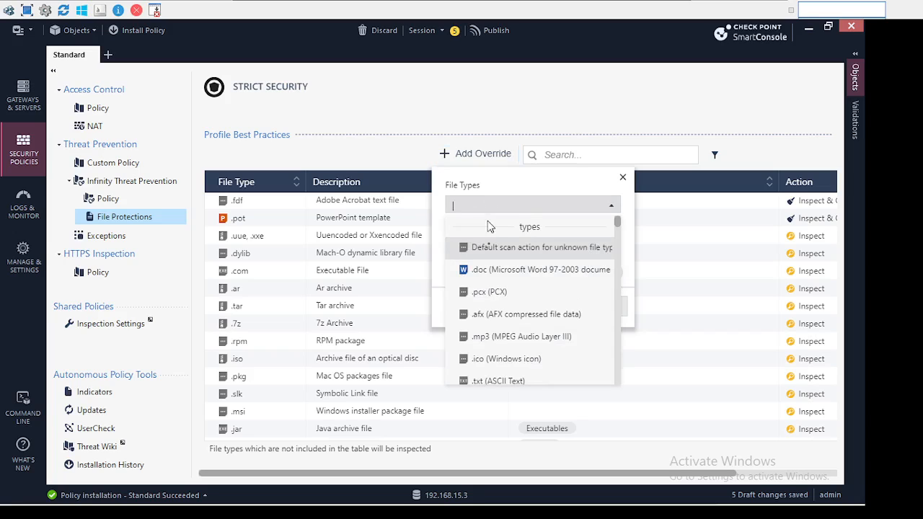
{"action": "scroll", "coordinate": [489, 245], "scroll_direction": "down", "scroll_amount": 2}
{"action": "scroll", "coordinate": [490, 249], "scroll_direction": "down", "scroll_amount": 3}
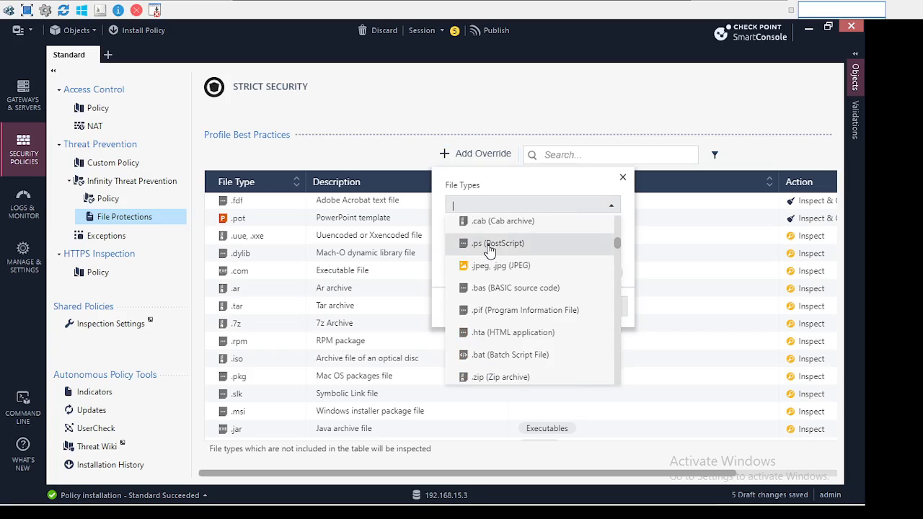
{"action": "left_click", "coordinate": [490, 374]}
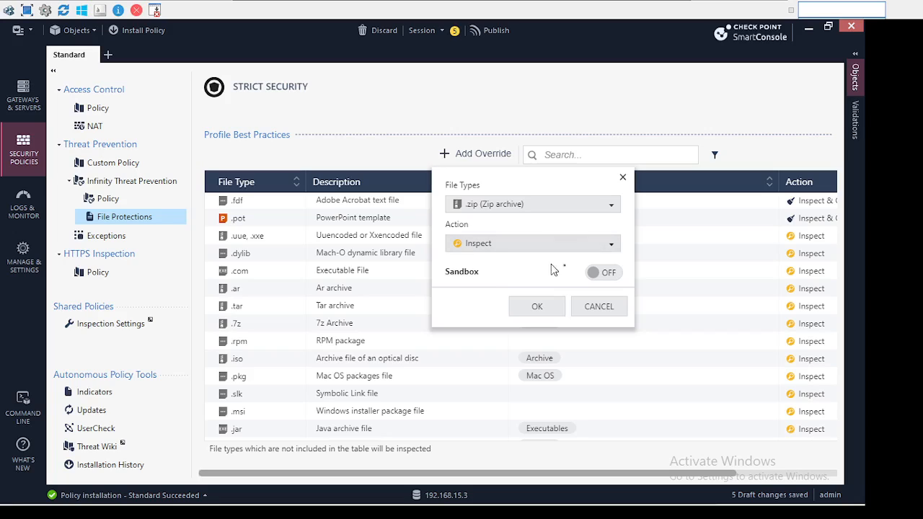
{"action": "left_click", "coordinate": [608, 278]}
{"action": "left_click", "coordinate": [566, 250]}
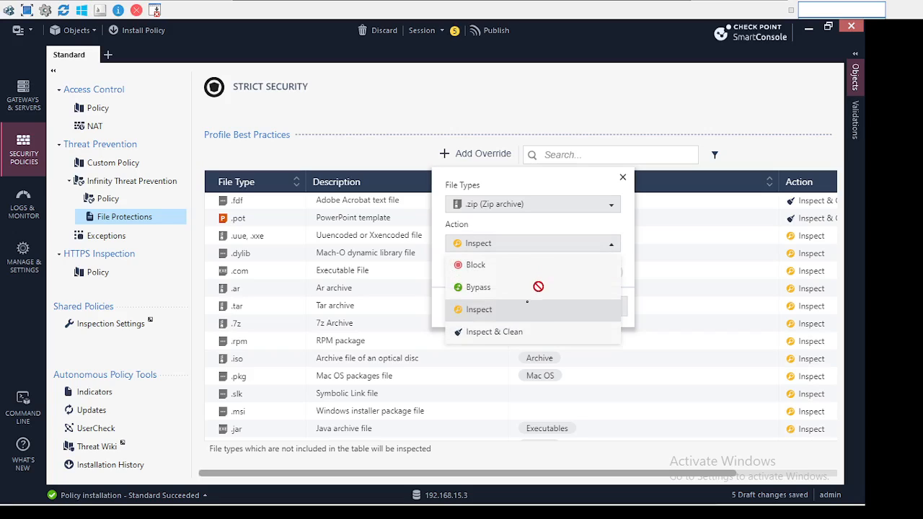
{"action": "left_click_drag", "start_coordinate": [513, 306], "coordinate": [504, 286]}
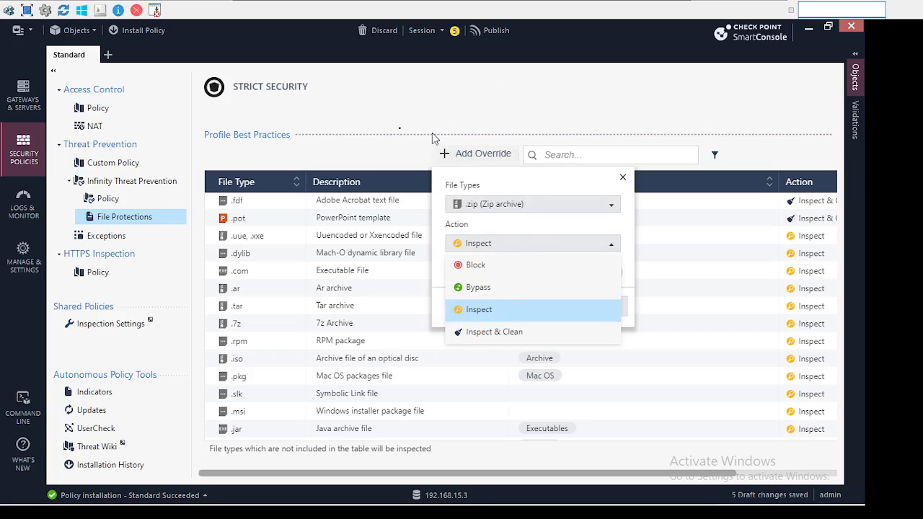
{"action": "left_click", "coordinate": [399, 127]}
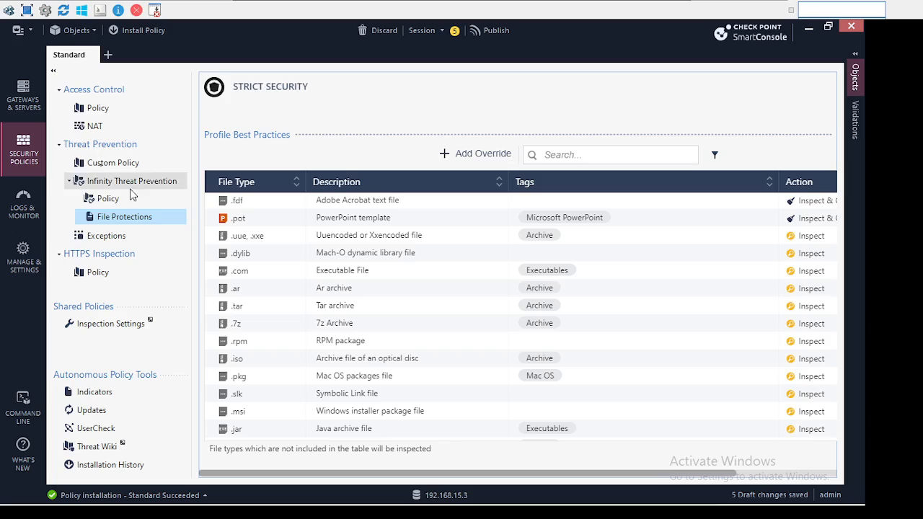
Publish the draft changes and install the Standard Access Control policy independently on gateways CP-GW1 and CP-GW2, dismissing the battery notice
{"action": "left_click", "coordinate": [24, 102]}
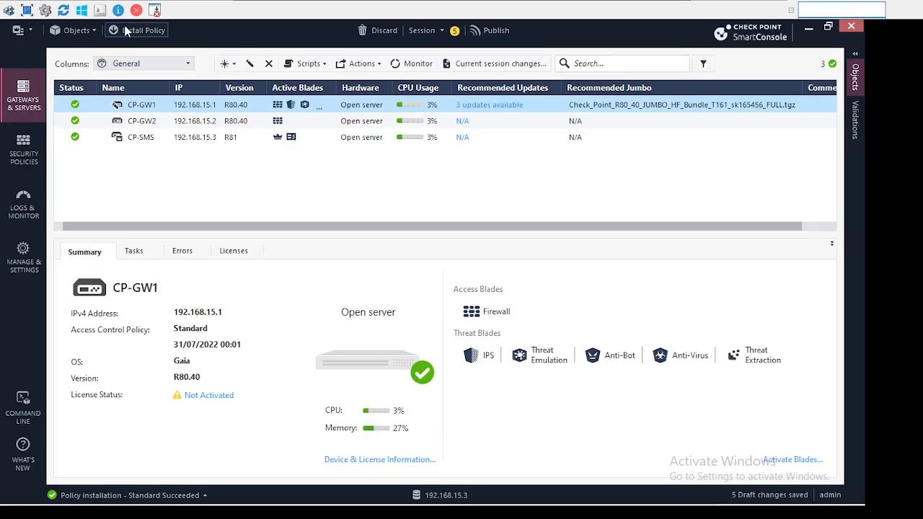
{"action": "left_click", "coordinate": [133, 30]}
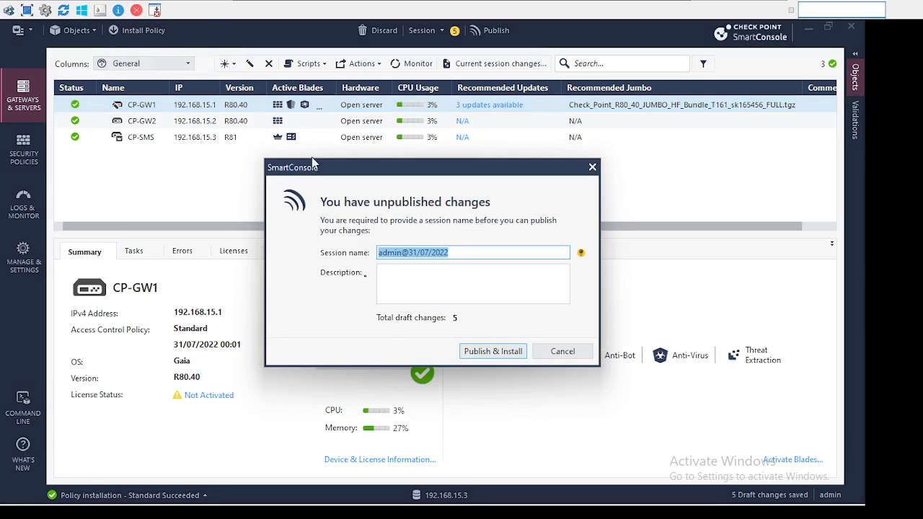
{"action": "left_click", "coordinate": [493, 352]}
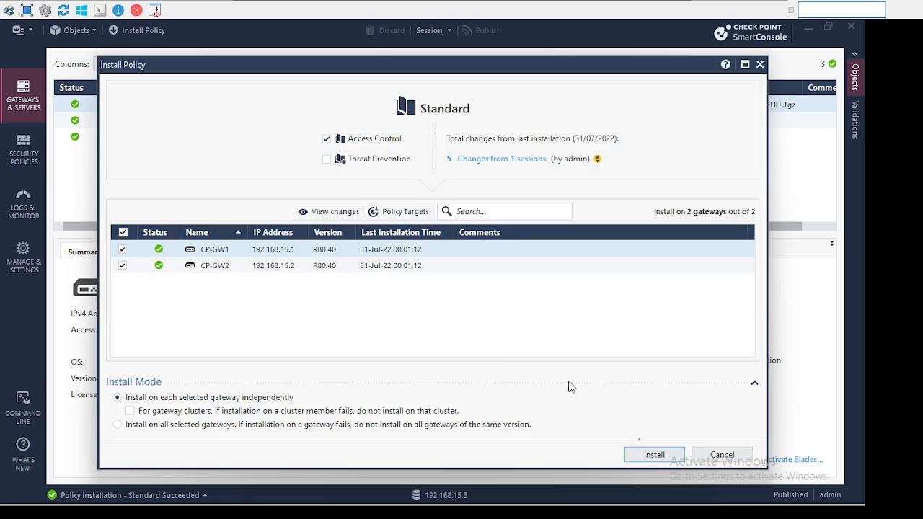
{"action": "left_click", "coordinate": [654, 457]}
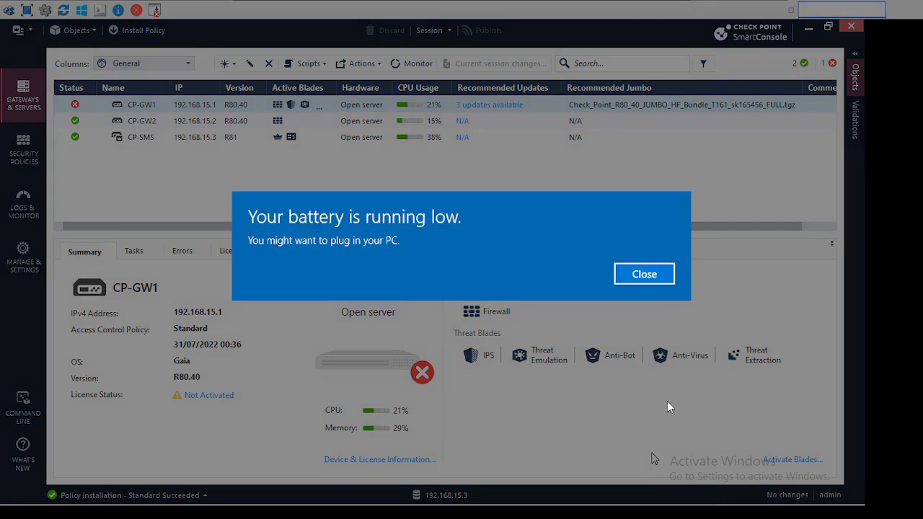
{"action": "left_click", "coordinate": [663, 281]}
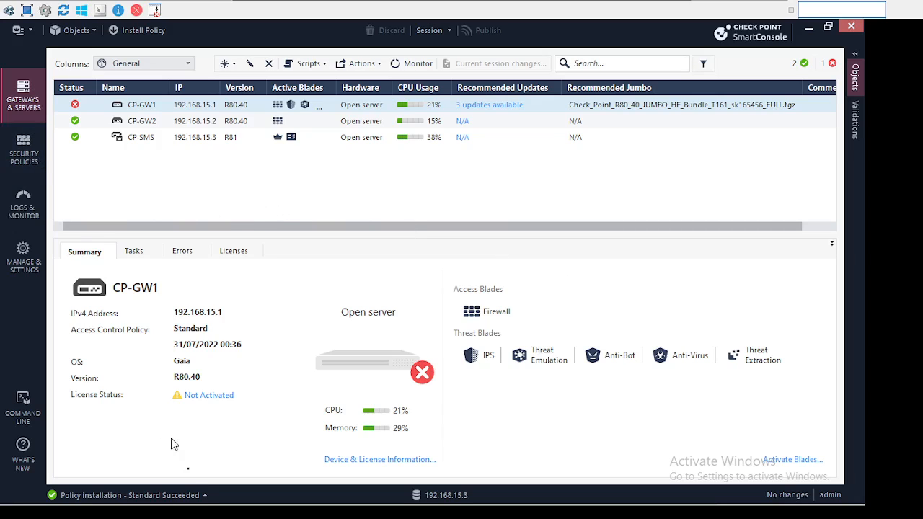
Check the Standard policy installation among the recent tasks, and minimize the Admin-PC remote session to return to the EVE topology
{"action": "left_click", "coordinate": [199, 495]}
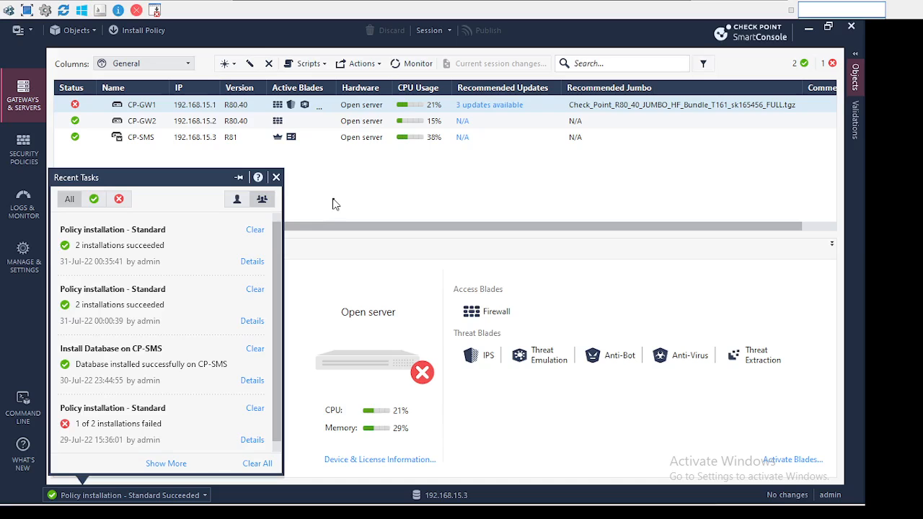
{"action": "mouse_move", "coordinate": [577, 4]}
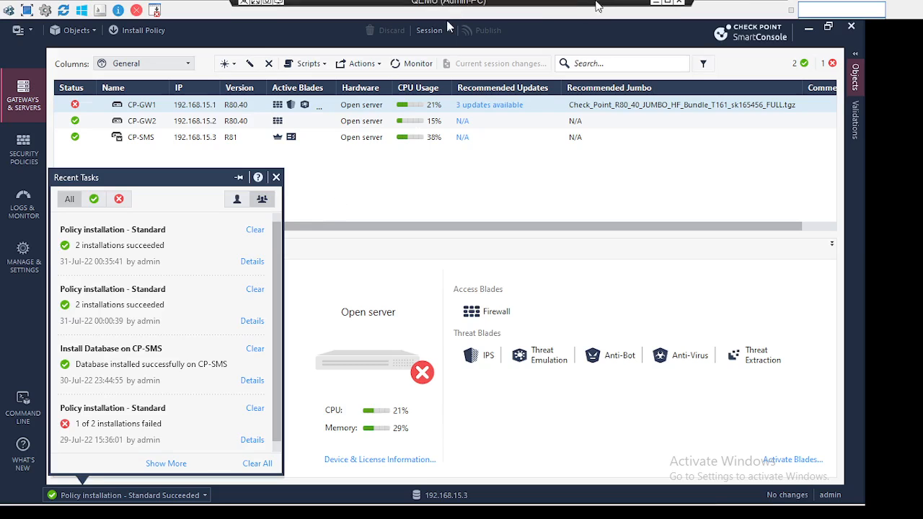
{"action": "left_click", "coordinate": [656, 5]}
{"action": "left_click", "coordinate": [538, 165]}
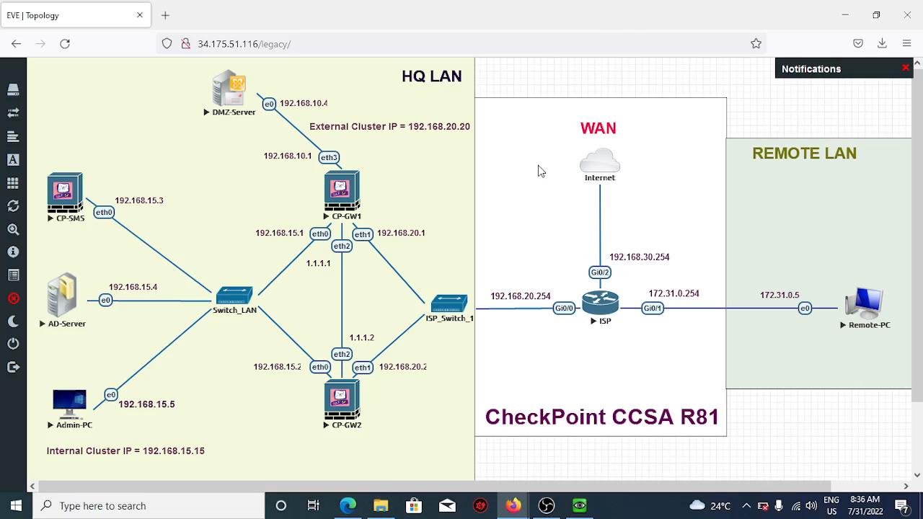